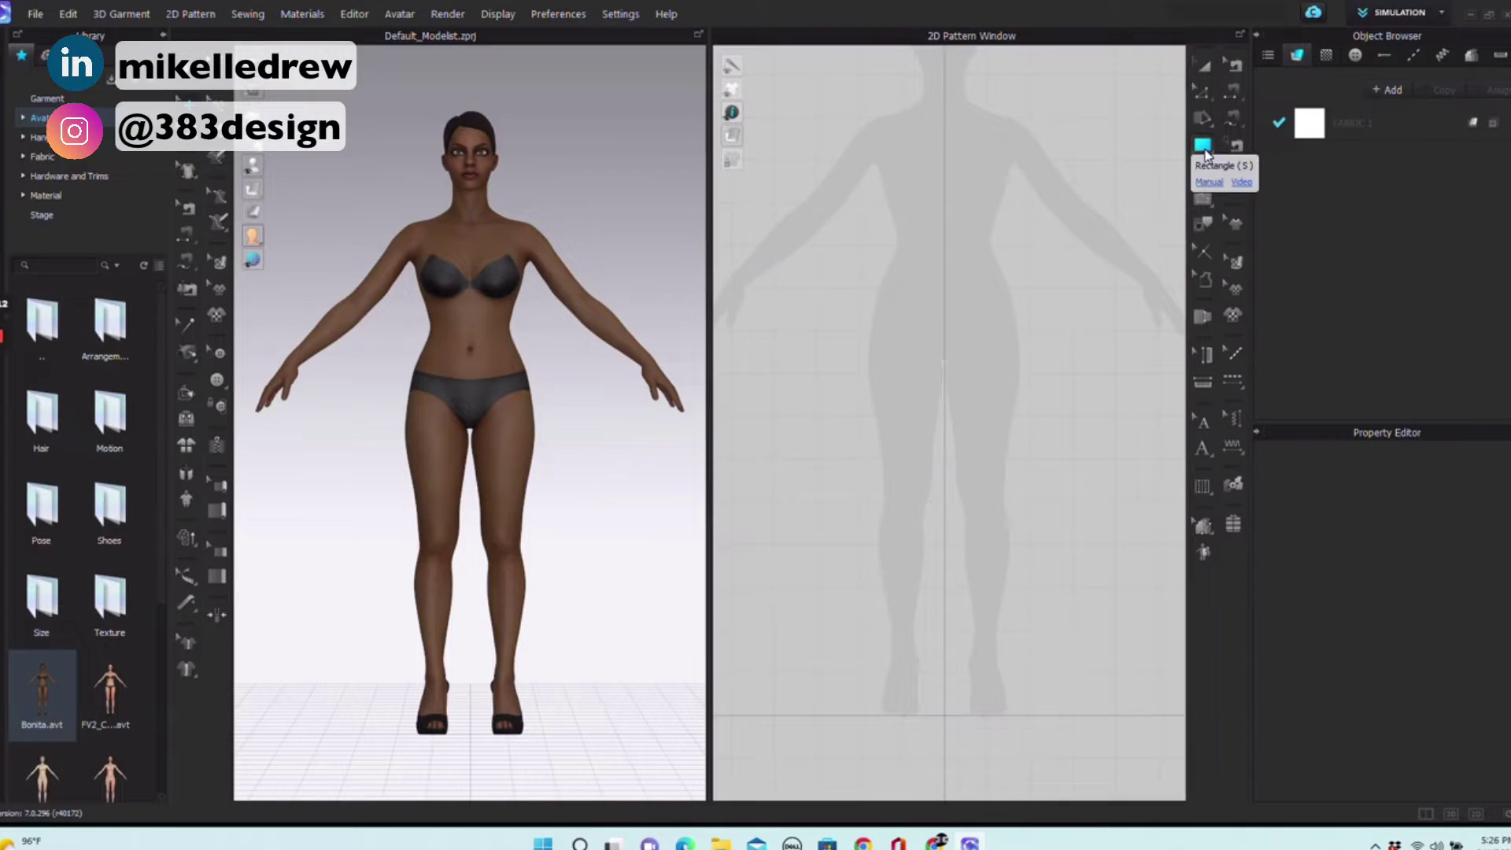
Open the 2D pattern shape flyout listing Polygon, Rectangle, Ellipse and Spiral.
{"action": "left_click", "coordinate": [1207, 153]}
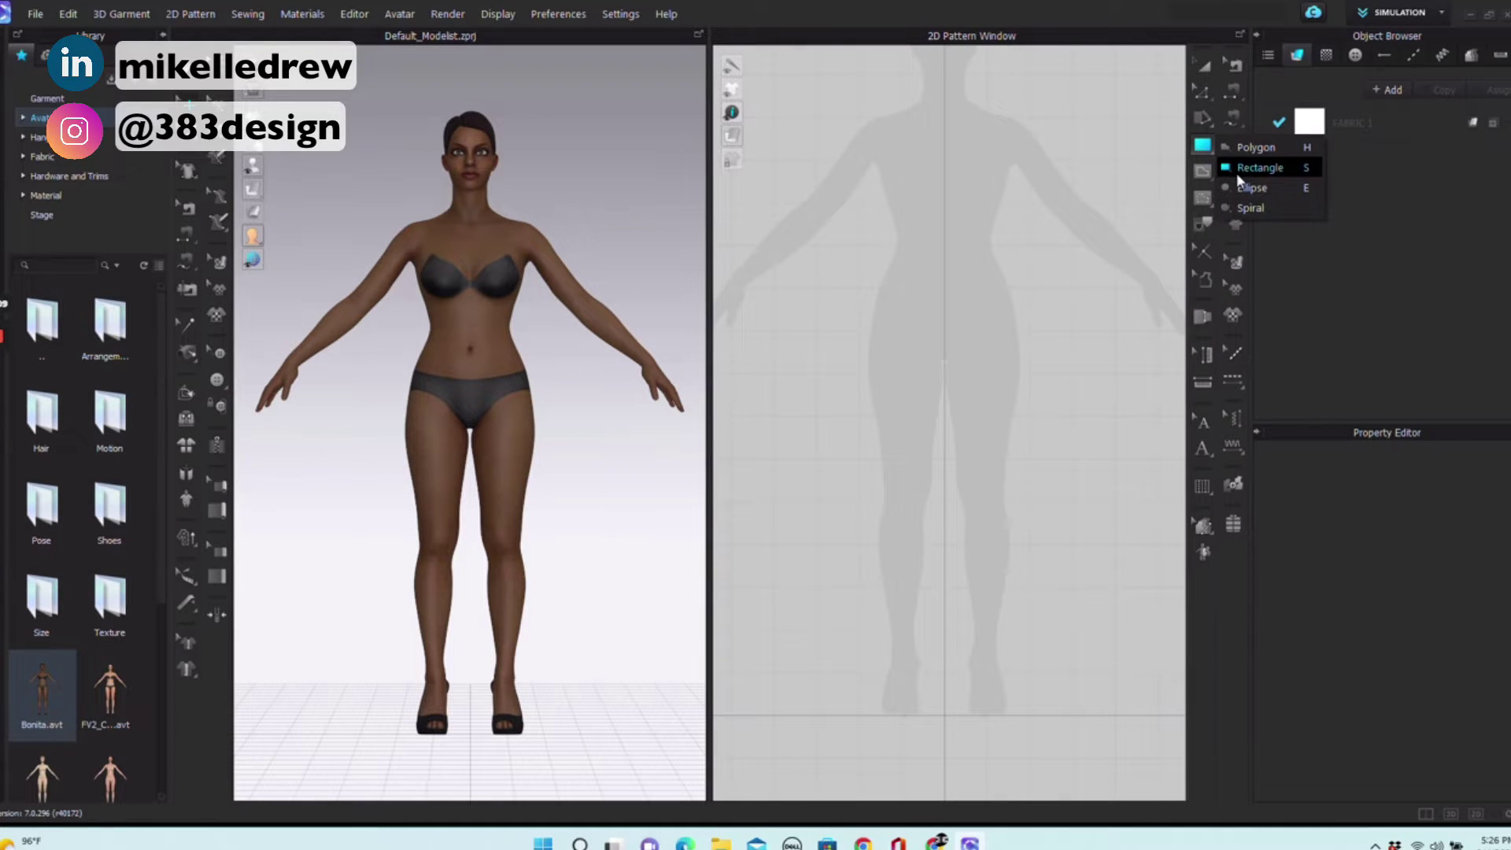
Draw a tall rectangular pattern panel over the avatar's leg, removing a stray rectangle.
{"action": "left_click", "coordinate": [1258, 168]}
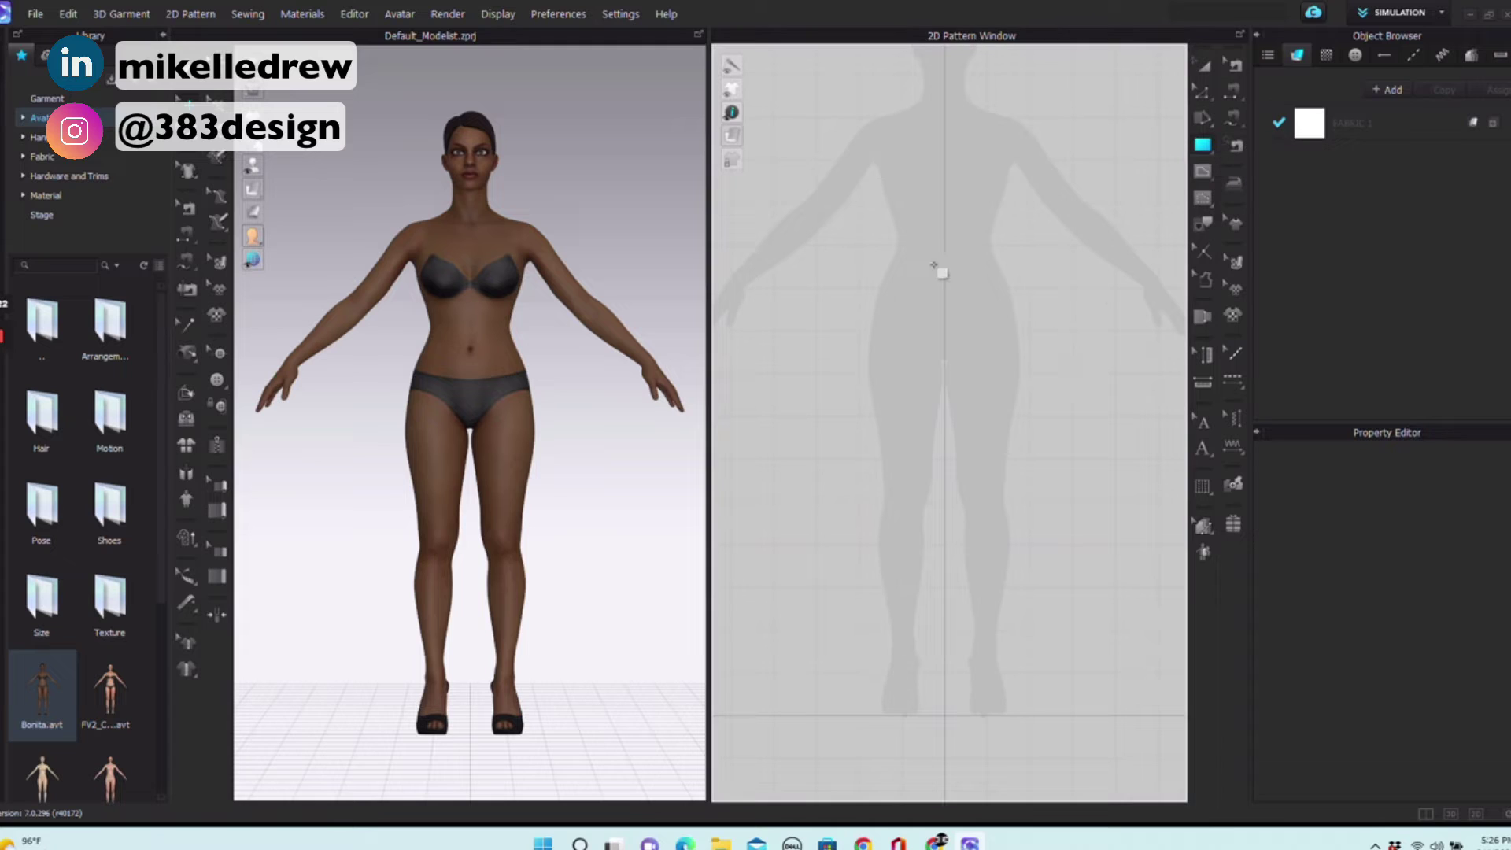
{"action": "left_click_drag", "start_coordinate": [946, 252], "coordinate": [1040, 557]}
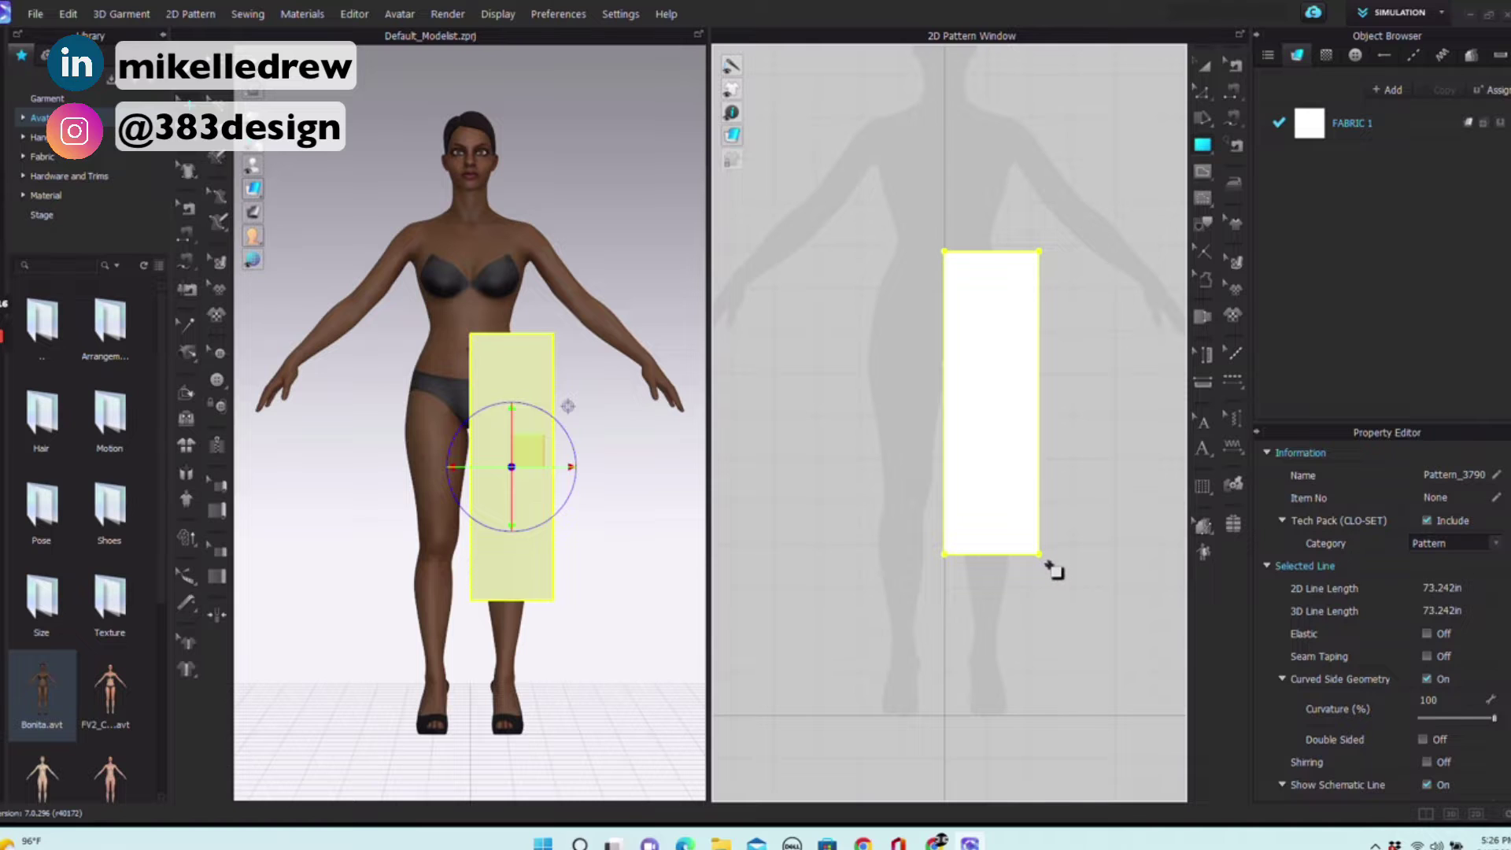
{"action": "key", "text": "Delete"}
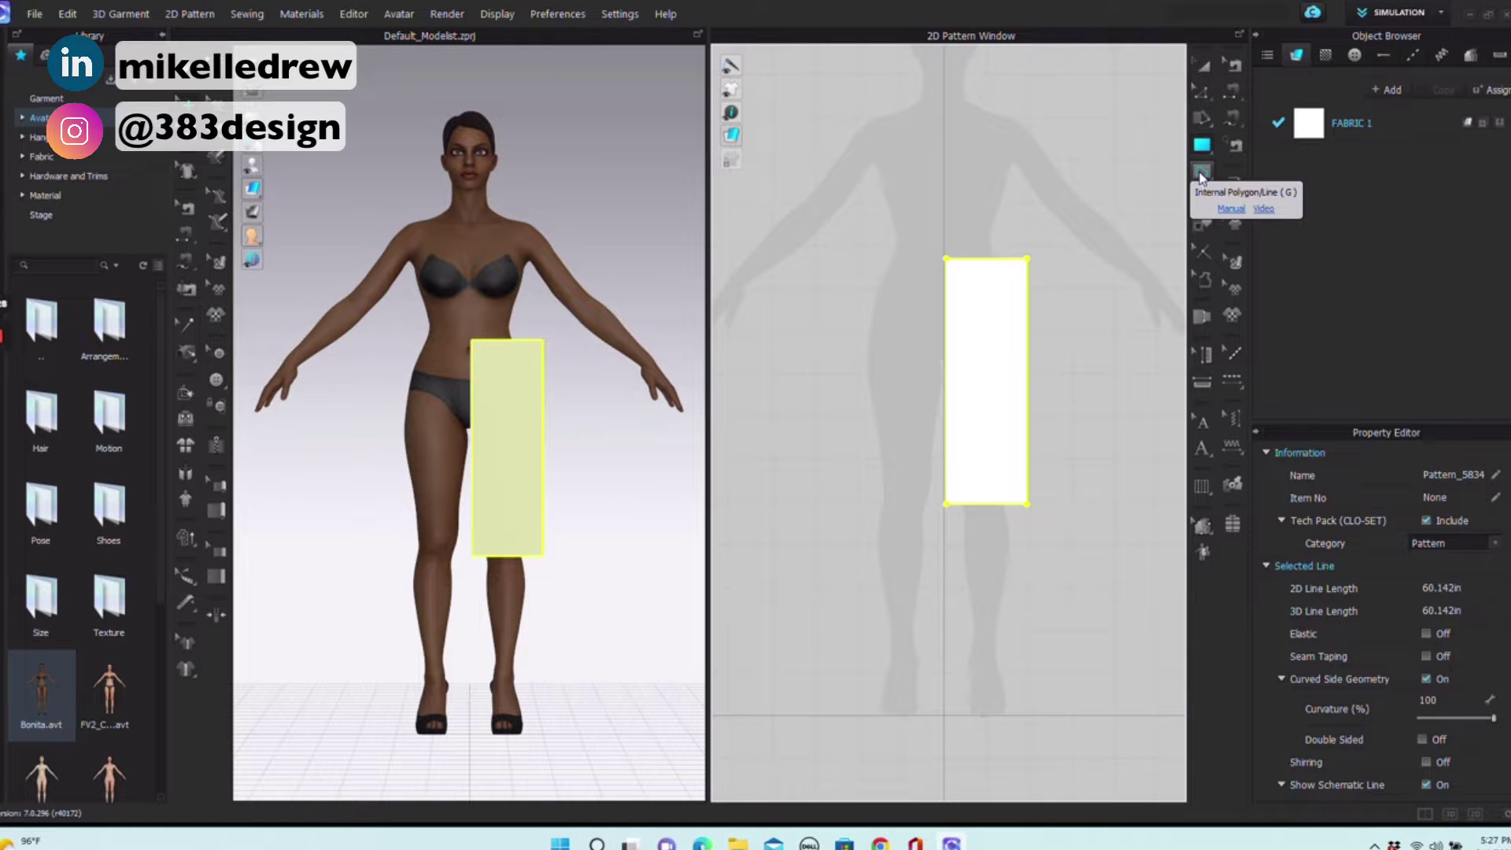
Add a small internal rectangle near the top of the panel.
{"action": "left_click", "coordinate": [1202, 175]}
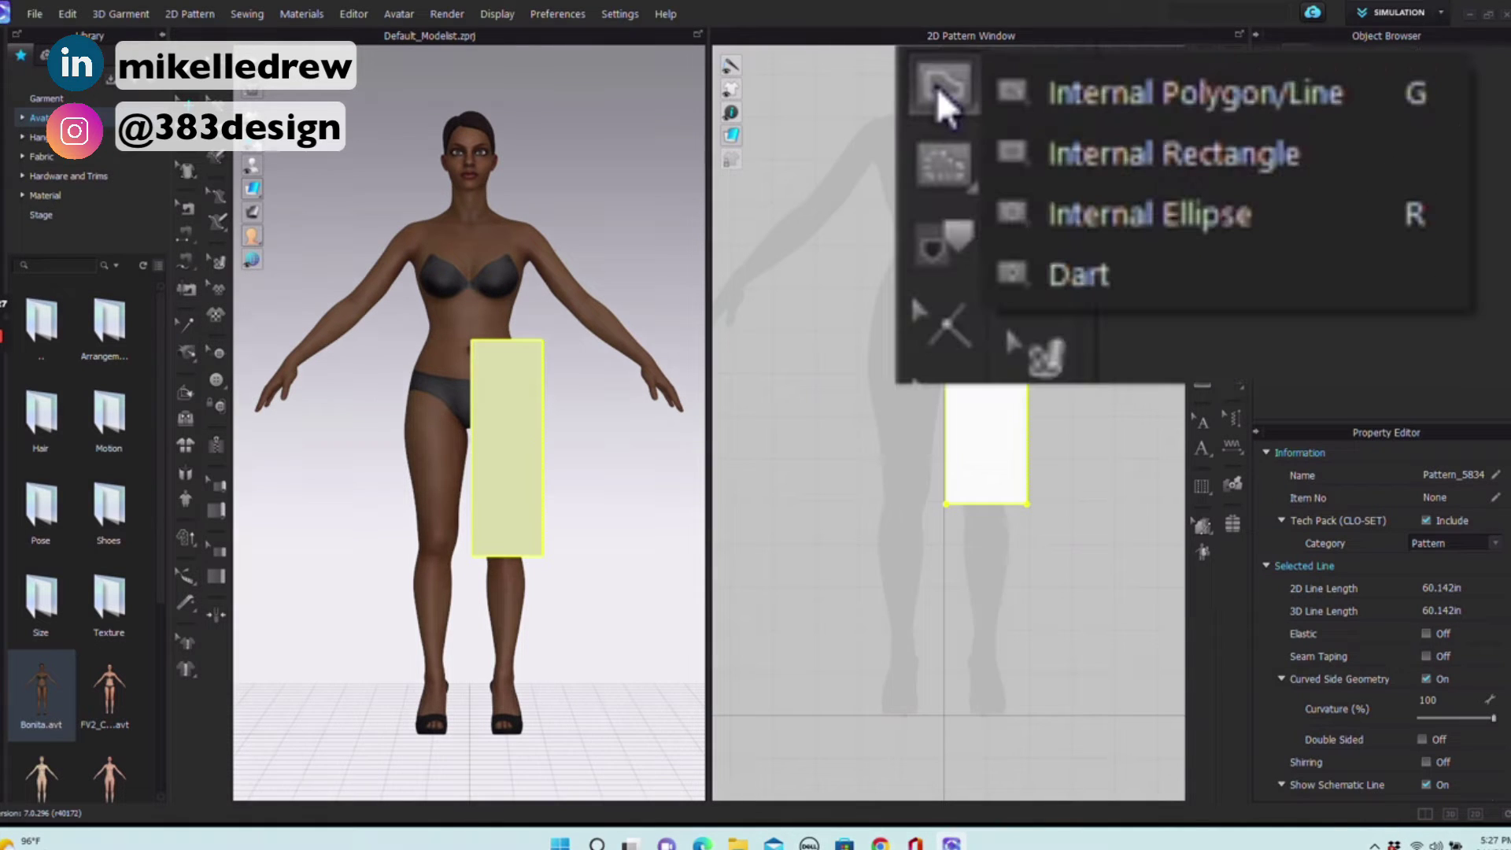
{"action": "left_click", "coordinate": [1243, 195]}
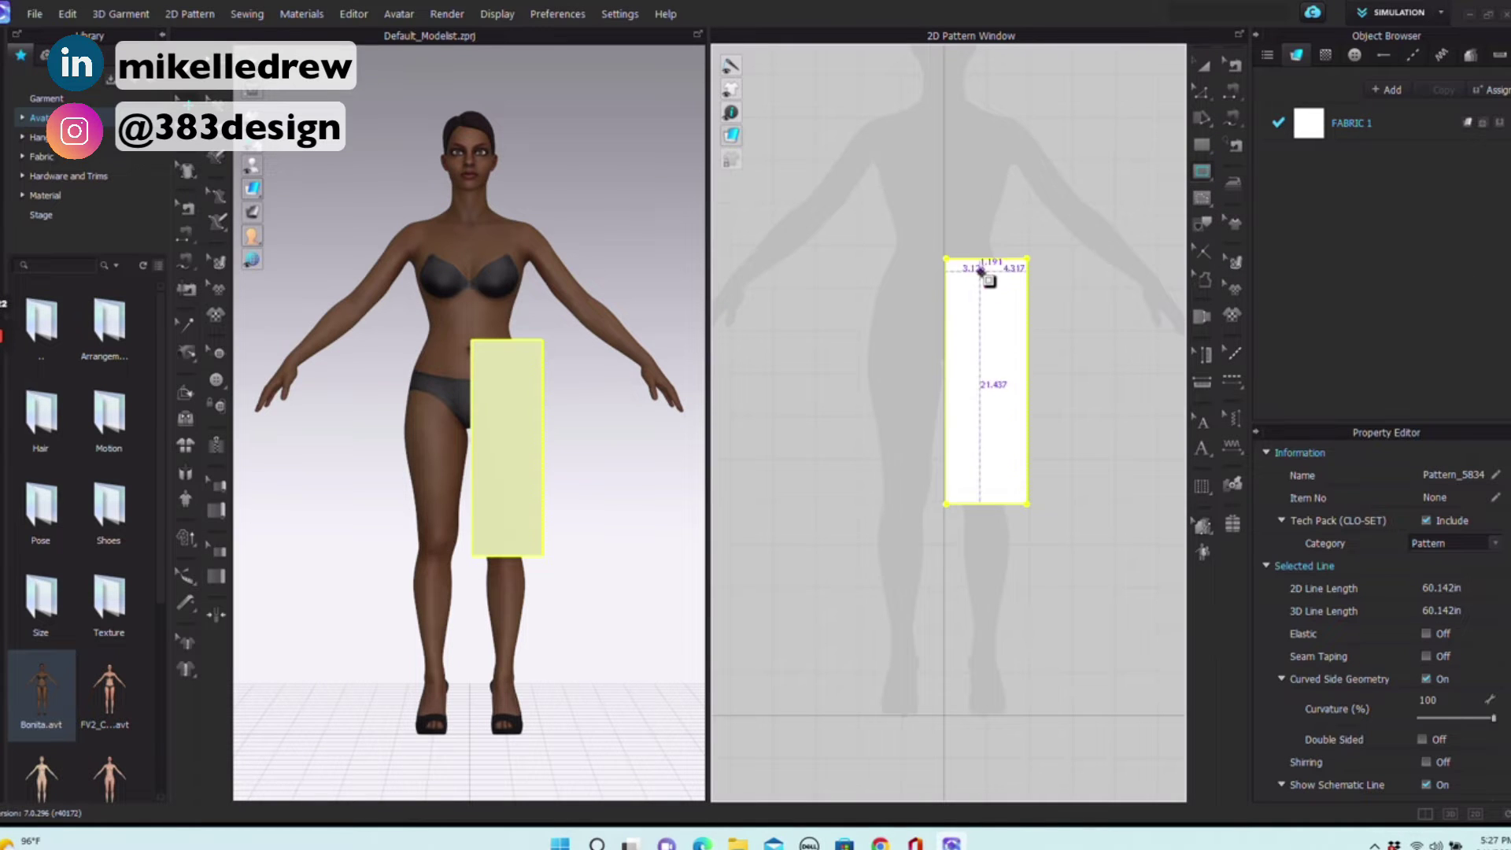
{"action": "left_click_drag", "start_coordinate": [980, 270], "coordinate": [1020, 318]}
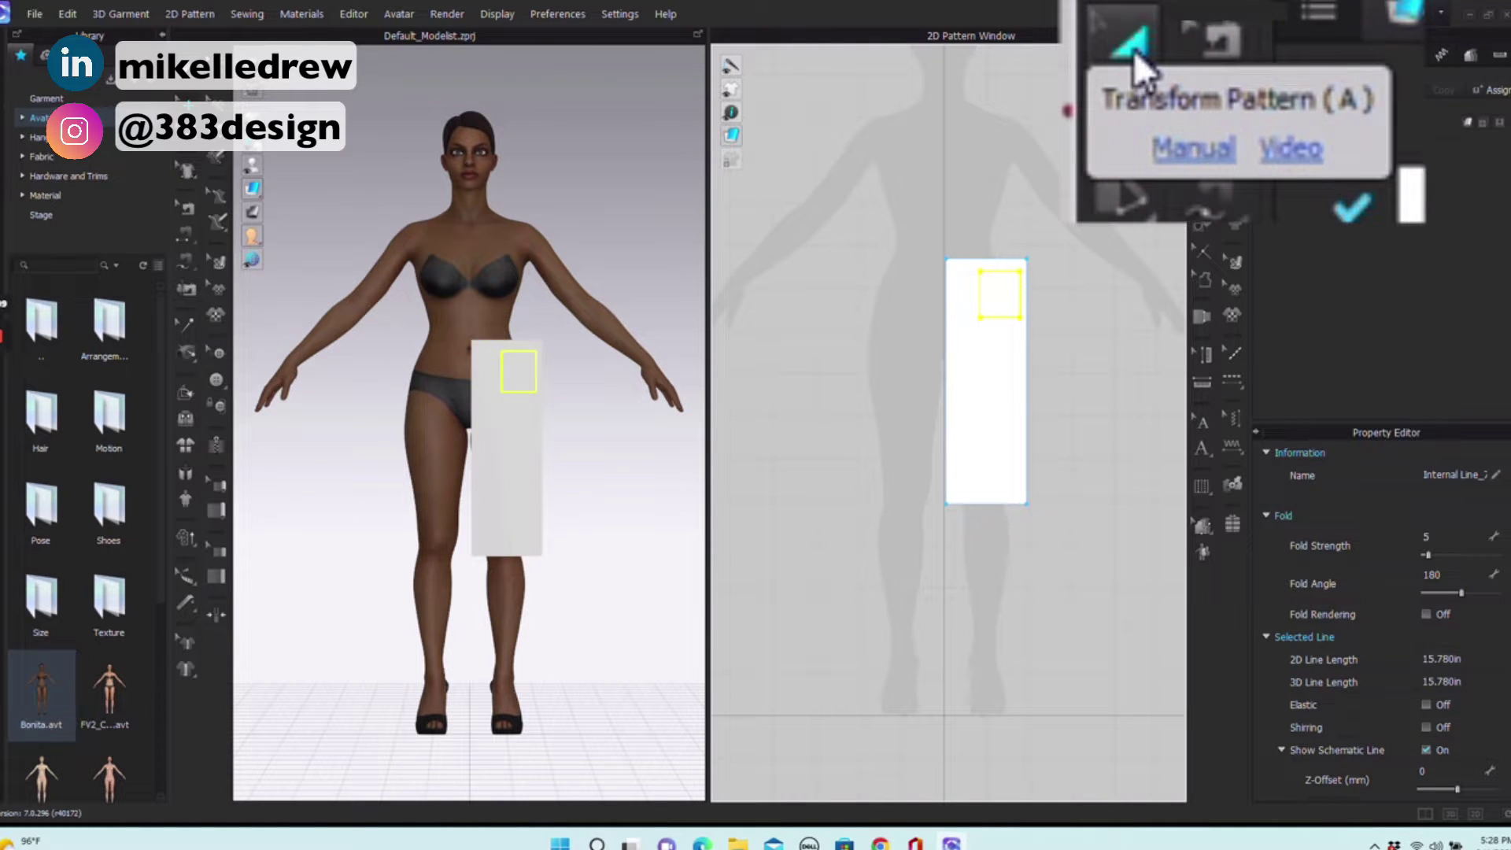
Move the rectangular panel to the right and try slanting its top-right corner, then undo it.
{"action": "left_click", "coordinate": [1206, 71]}
{"action": "left_click_drag", "start_coordinate": [980, 394], "coordinate": [1048, 409]}
{"action": "left_click", "coordinate": [1202, 90]}
{"action": "left_click", "coordinate": [1106, 229]}
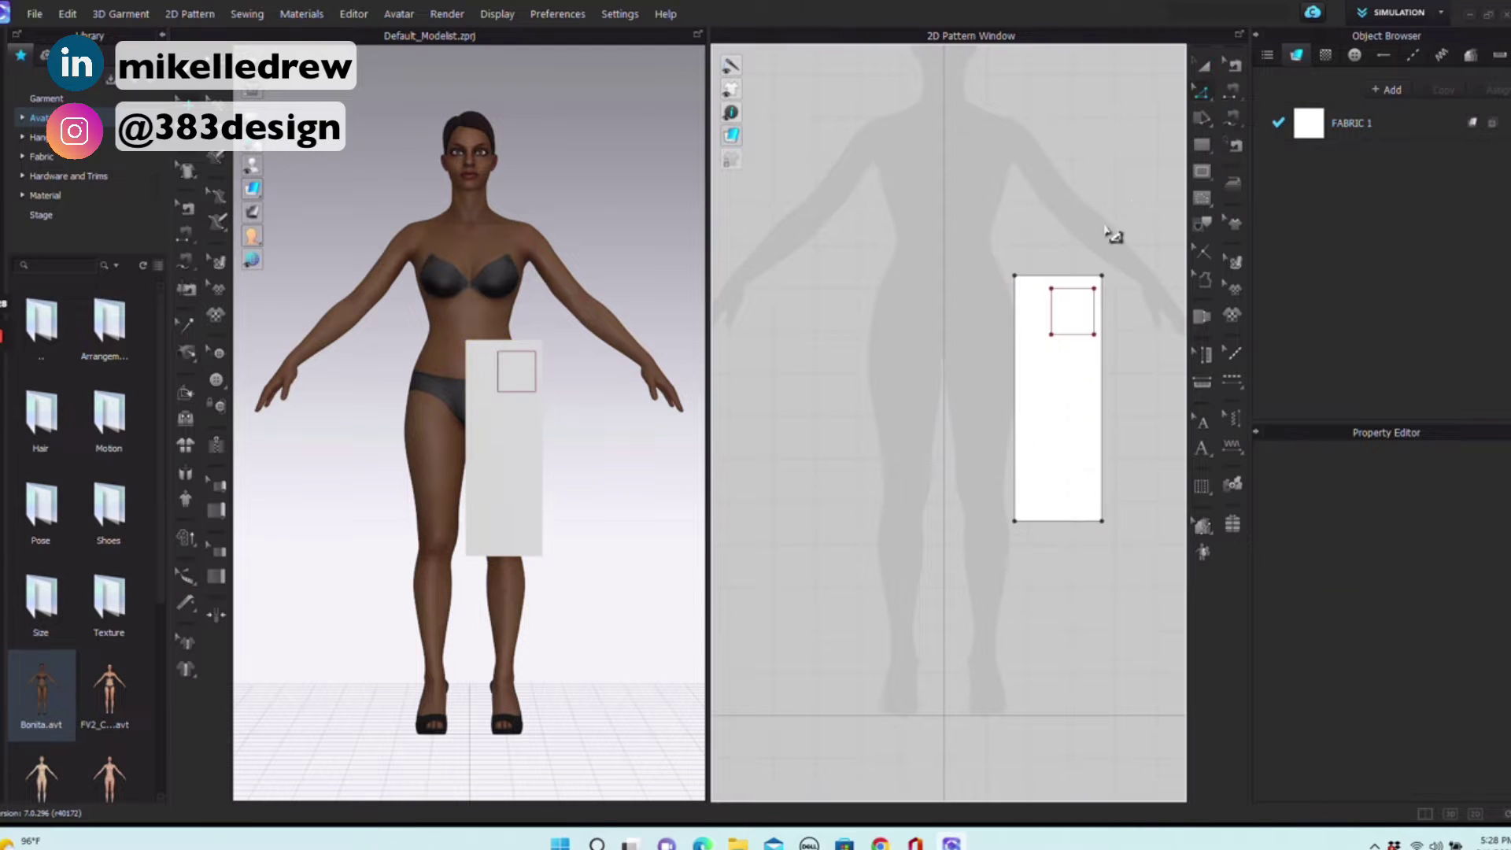
{"action": "left_click_drag", "start_coordinate": [1102, 276], "coordinate": [1126, 241]}
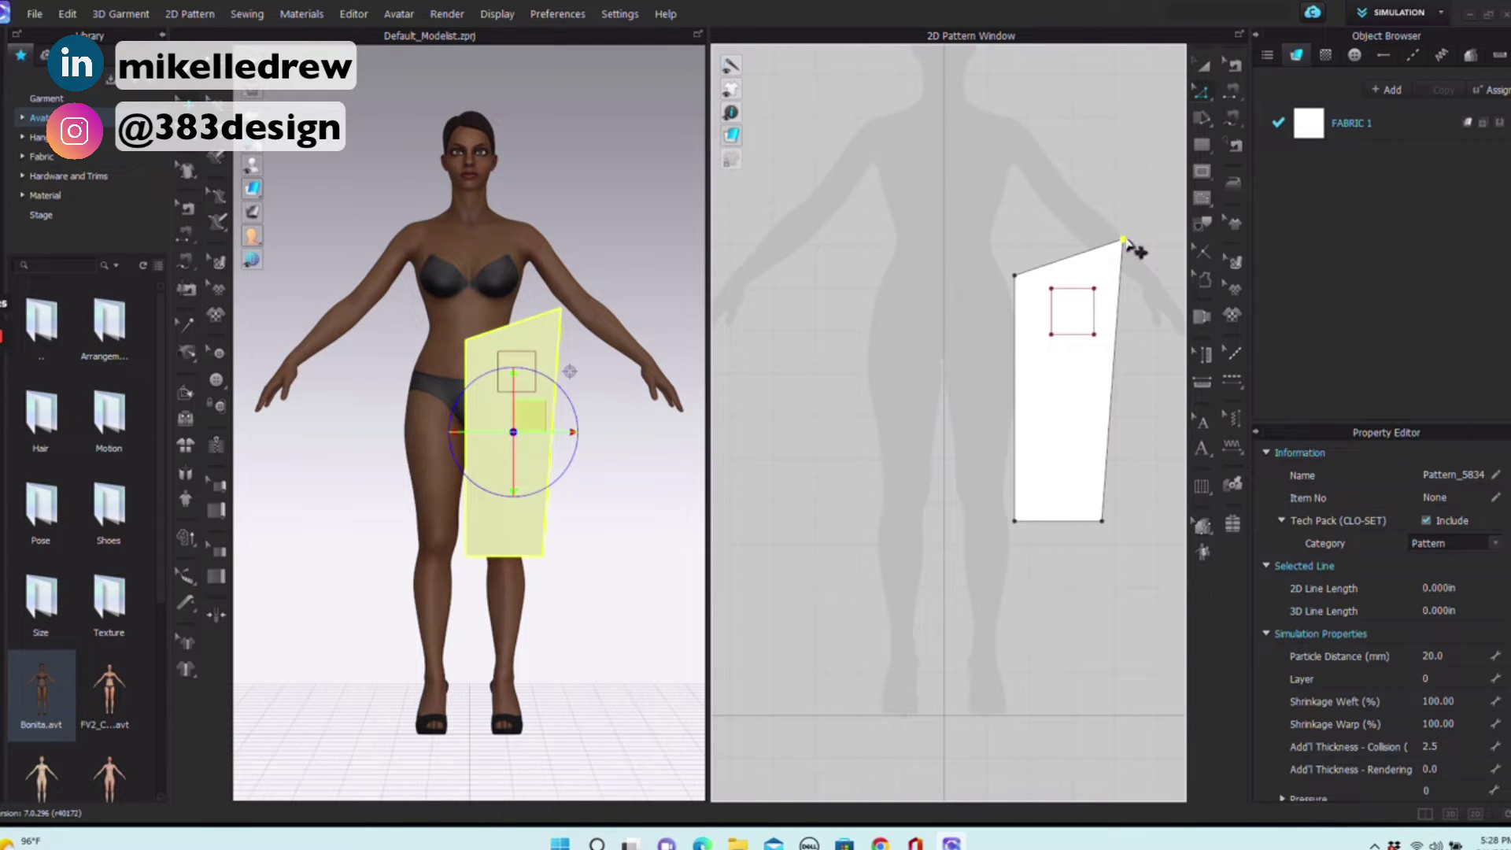
{"action": "key", "text": "ctrl+z"}
Bow the panel's right edge outward with Edit Curvature, undoing a trial curve on the top edge.
{"action": "left_click", "coordinate": [1066, 267]}
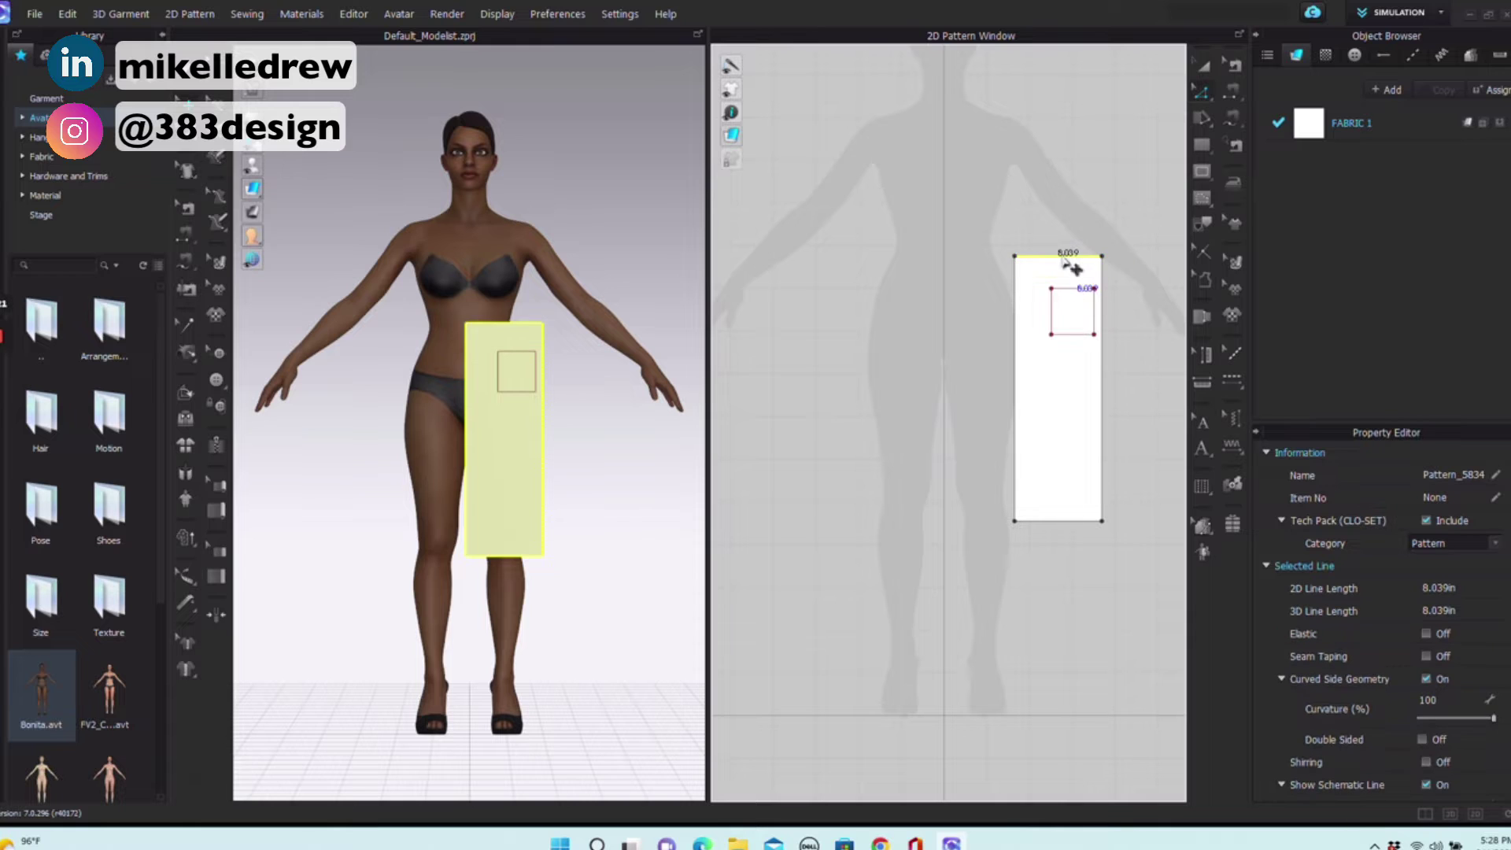
{"action": "left_click", "coordinate": [1204, 93]}
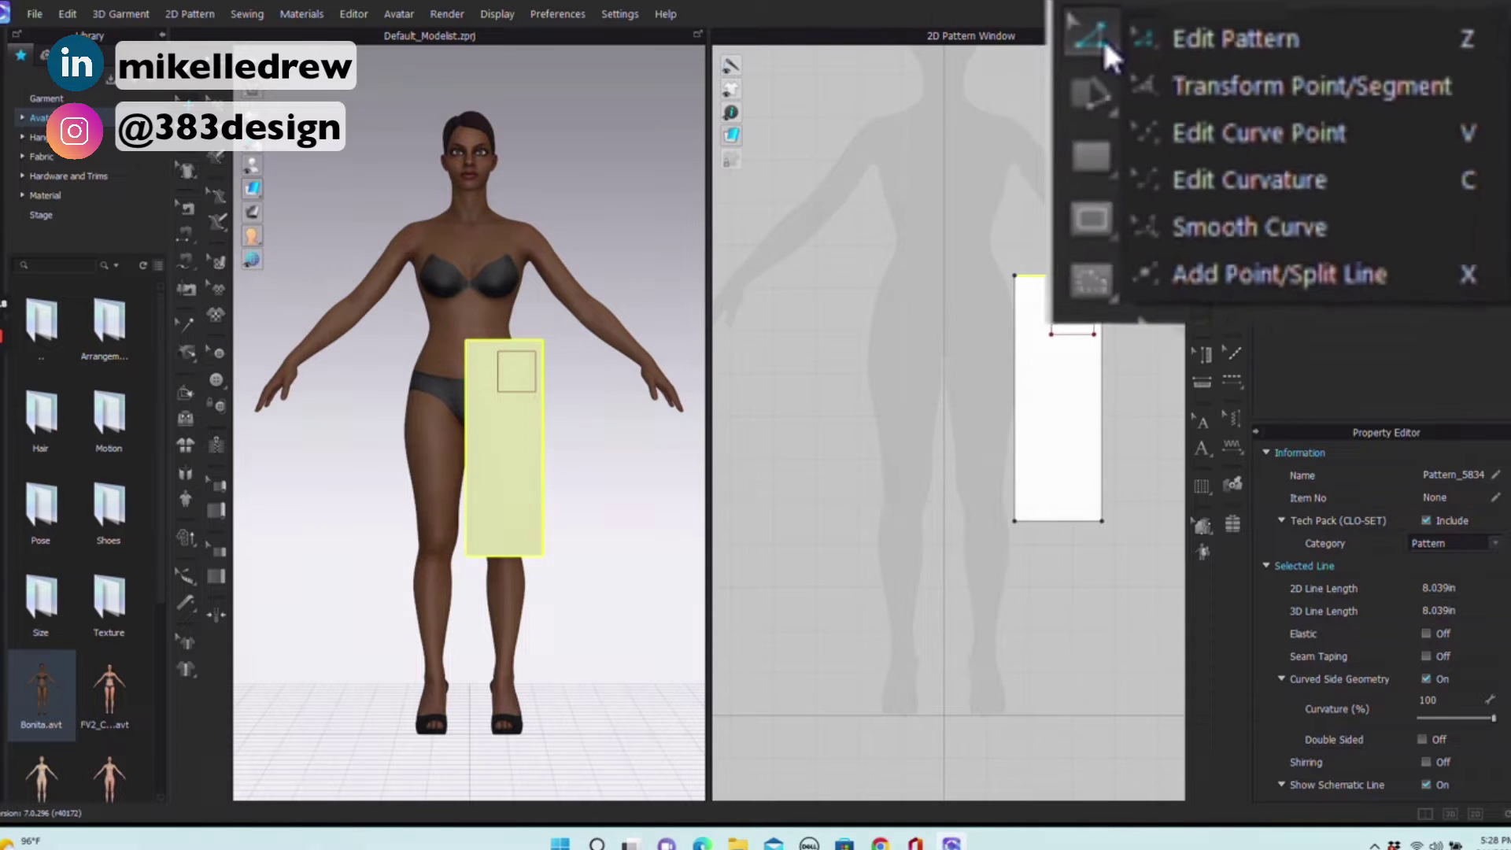
{"action": "left_click", "coordinate": [1270, 155]}
{"action": "left_click_drag", "start_coordinate": [1102, 393], "coordinate": [1126, 394]}
{"action": "left_click_drag", "start_coordinate": [1050, 276], "coordinate": [1047, 268]}
{"action": "key", "text": "ctrl+z"}
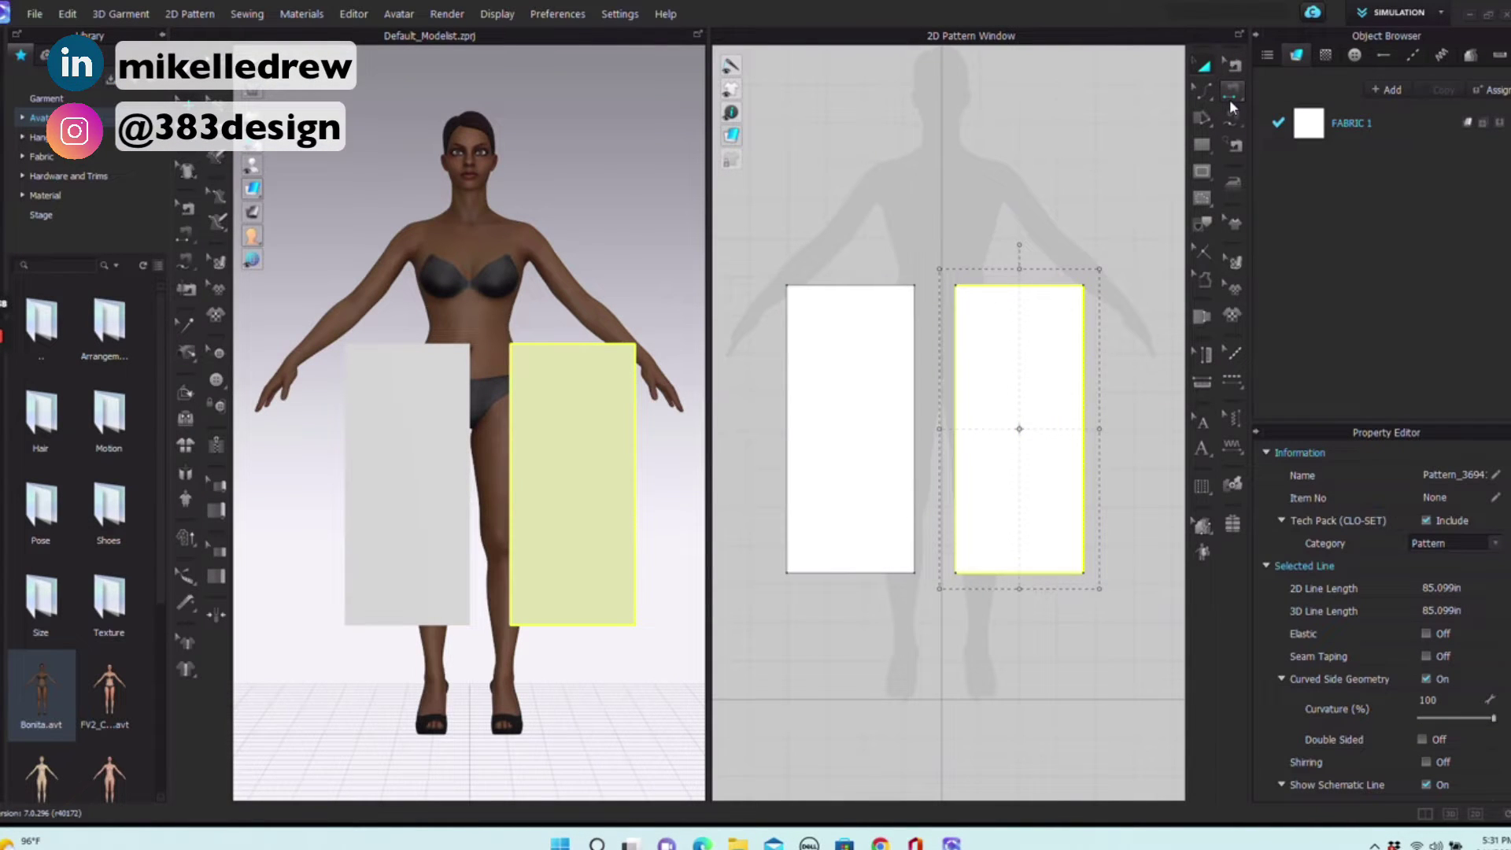
Segment-sew the left and right panels' facing vertical edges, then open the T-shirt pattern.
{"action": "left_click", "coordinate": [1231, 91]}
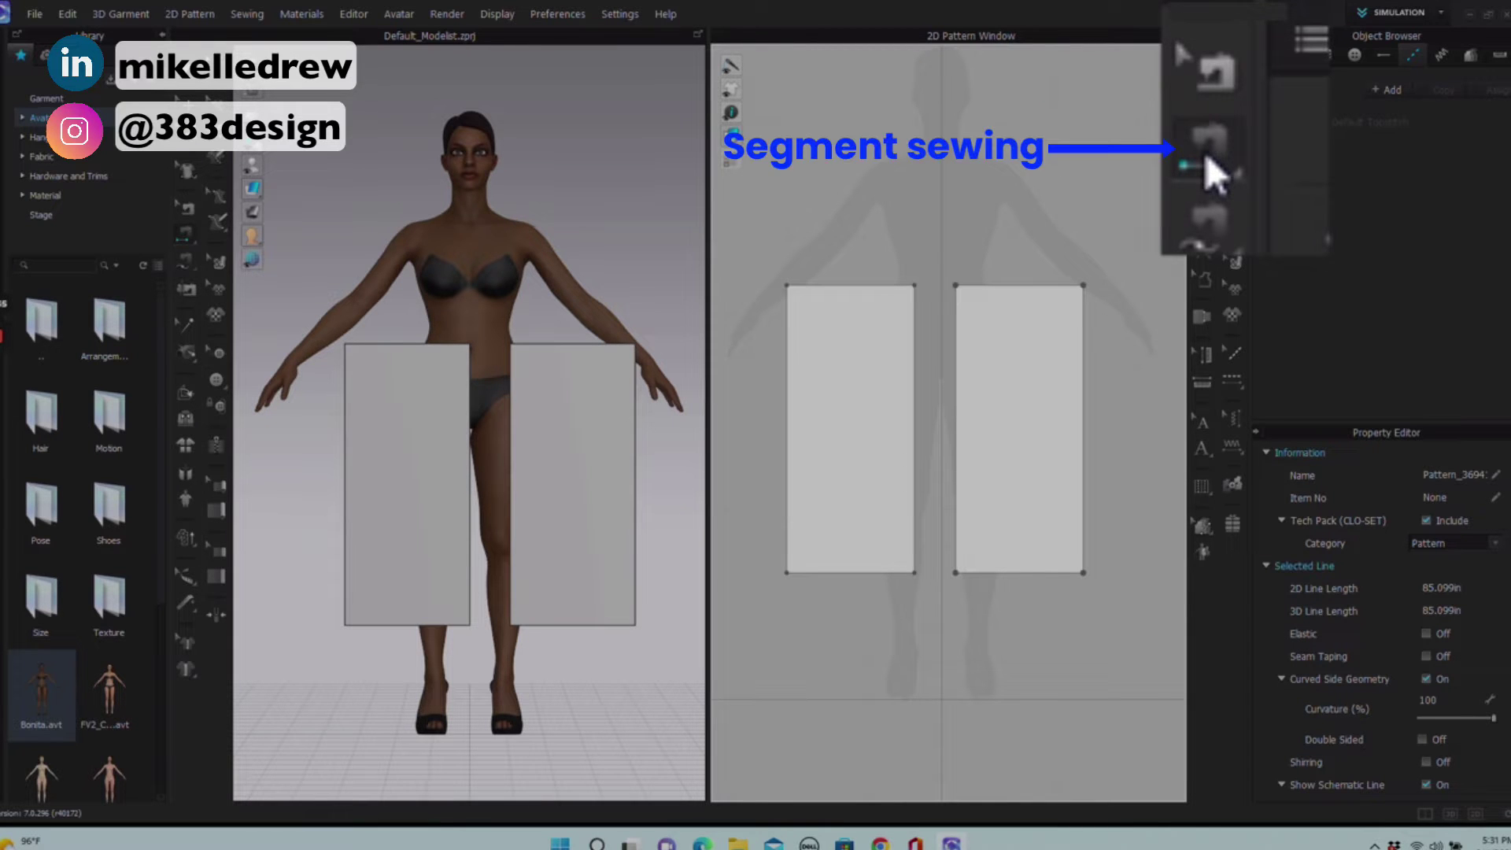
{"action": "left_click", "coordinate": [1206, 155]}
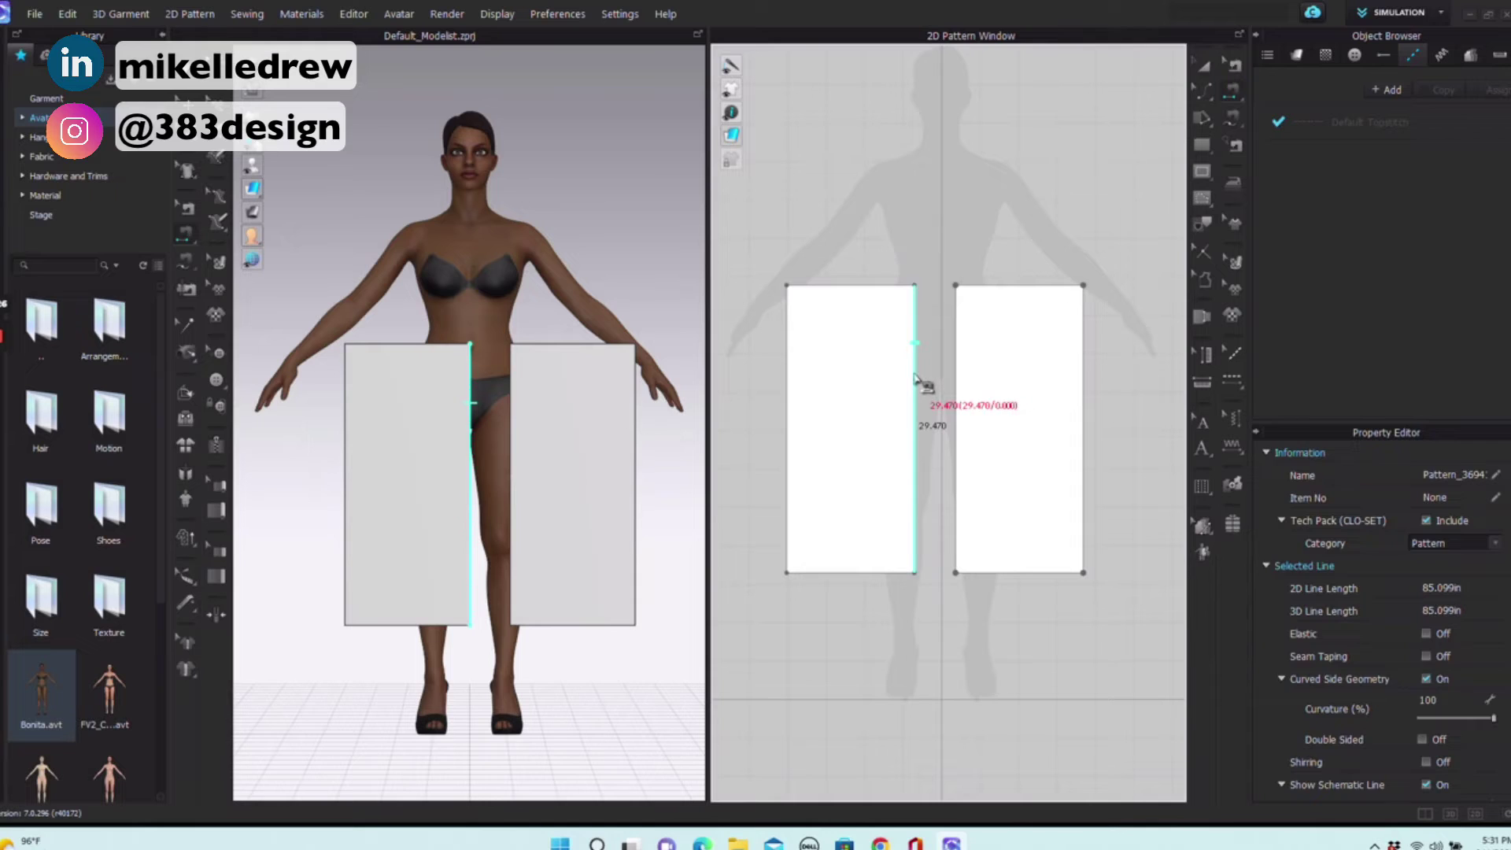
{"action": "left_click", "coordinate": [915, 378]}
{"action": "left_click", "coordinate": [957, 390]}
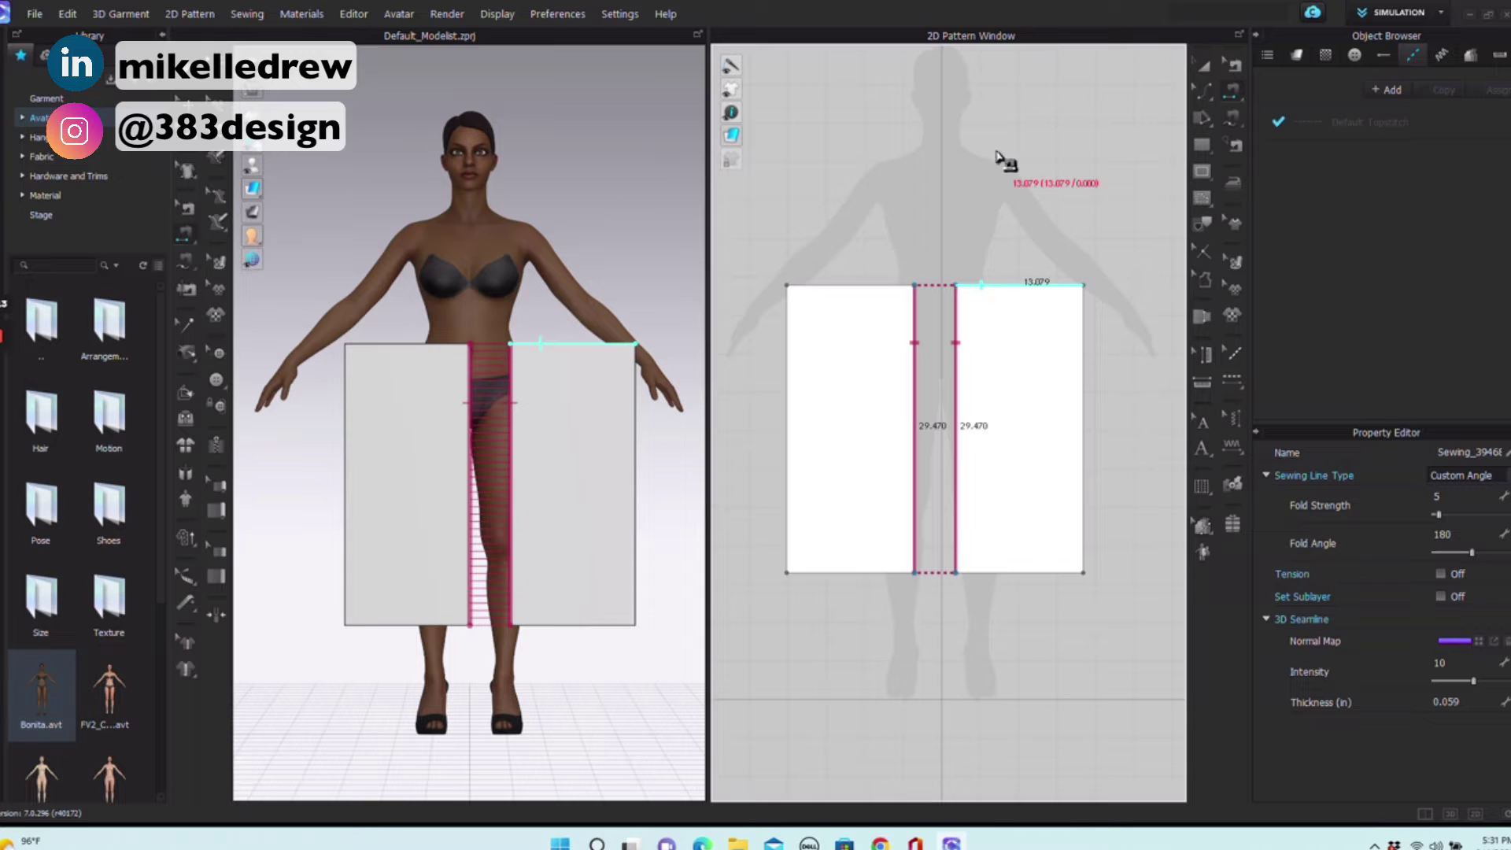
{"action": "left_click", "coordinate": [1233, 352]}
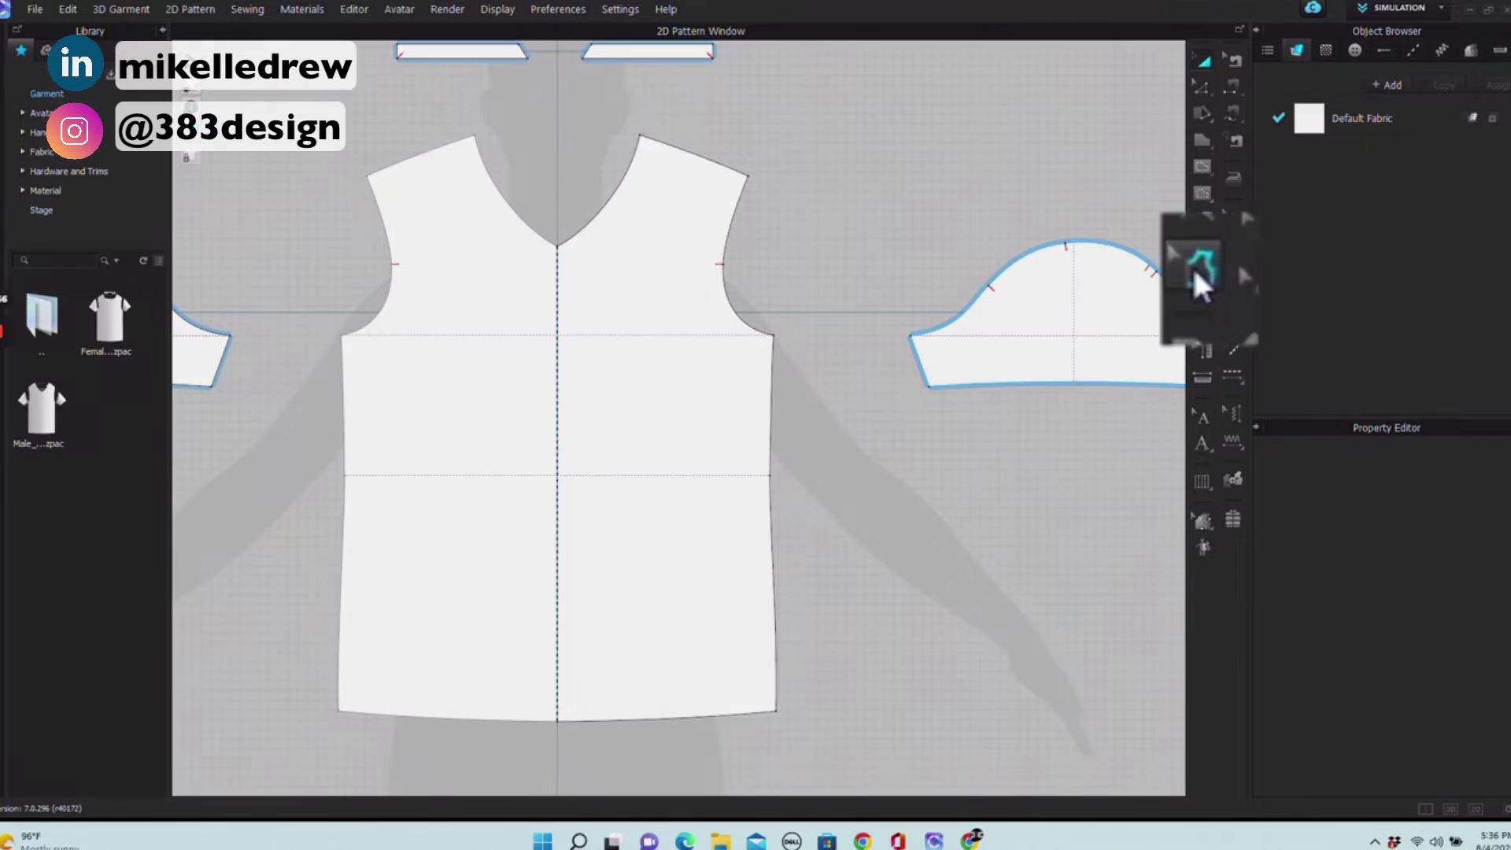
Give the T-shirt front's neckline, shoulders, armholes, side seams and hem a seam allowance of width 1.
{"action": "left_click", "coordinate": [1192, 267]}
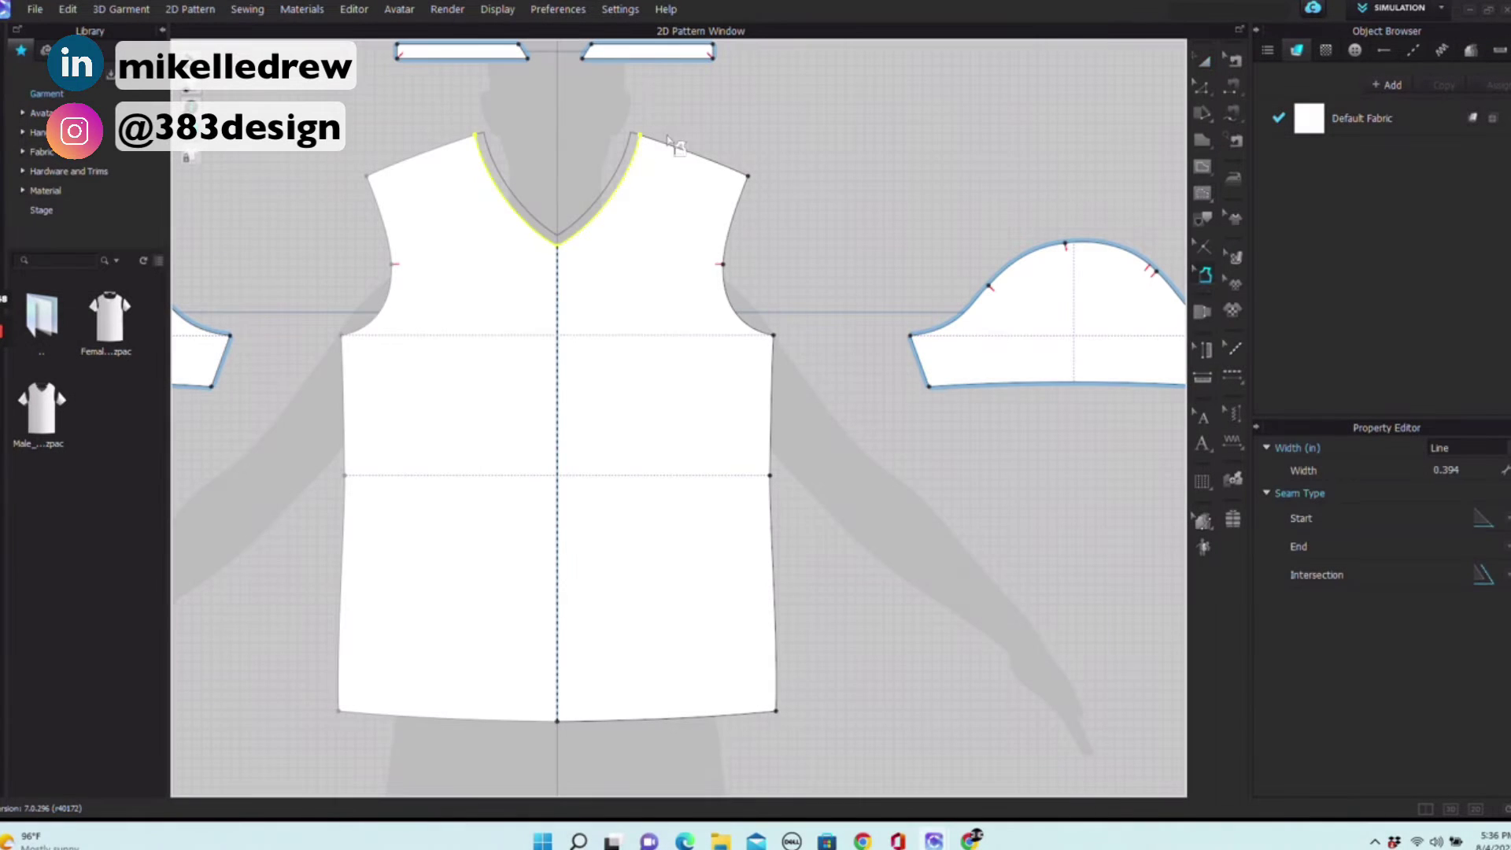
{"action": "left_click", "coordinate": [669, 142]}
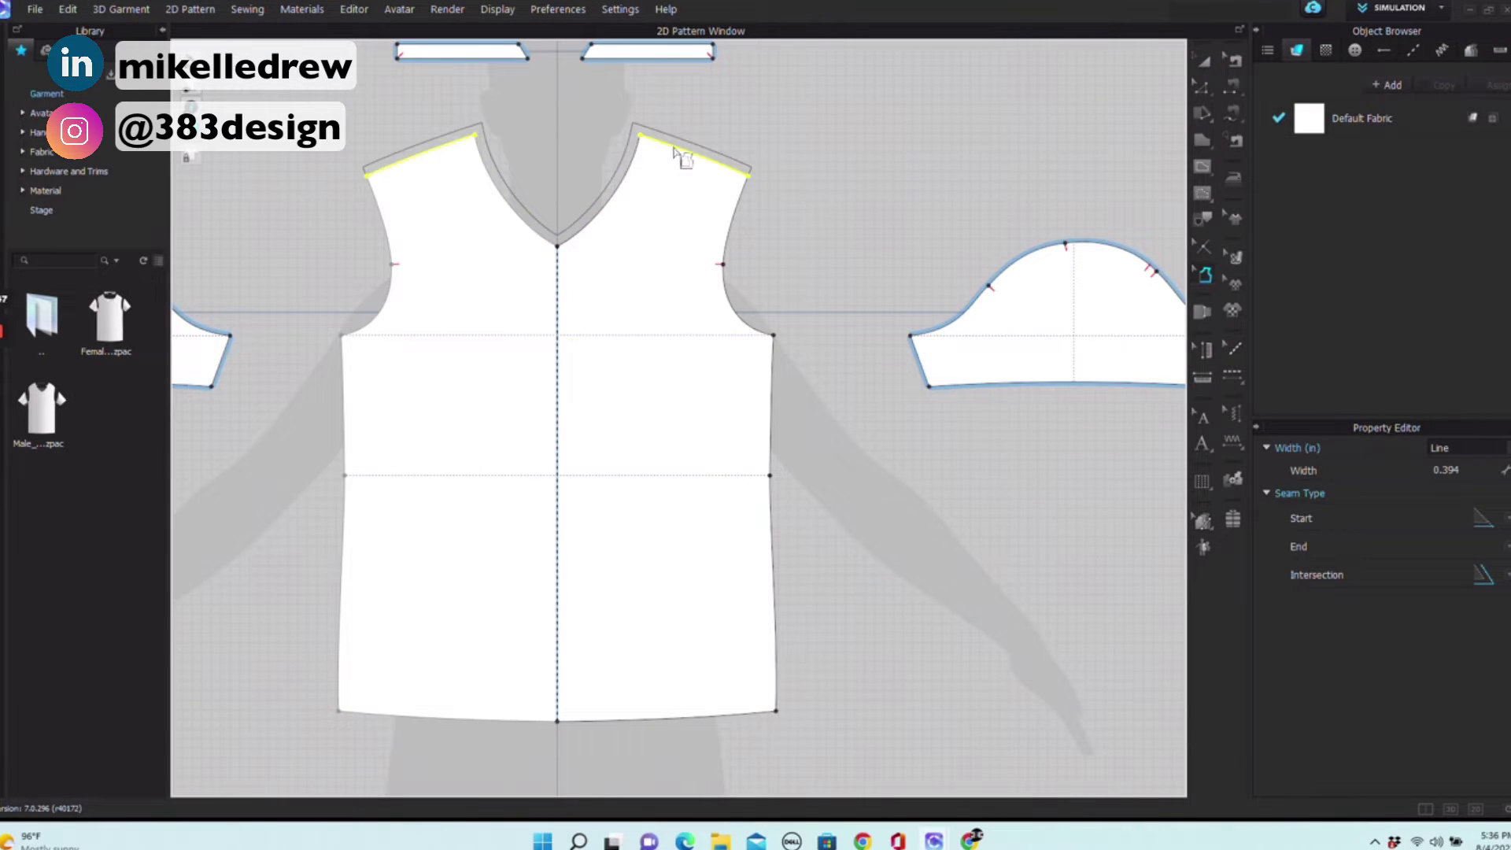
{"action": "left_click", "coordinate": [751, 233]}
{"action": "left_click", "coordinate": [754, 290]}
{"action": "left_click", "coordinate": [747, 323]}
{"action": "left_click", "coordinate": [773, 404]}
{"action": "left_click", "coordinate": [769, 557]}
{"action": "left_click", "coordinate": [665, 720]}
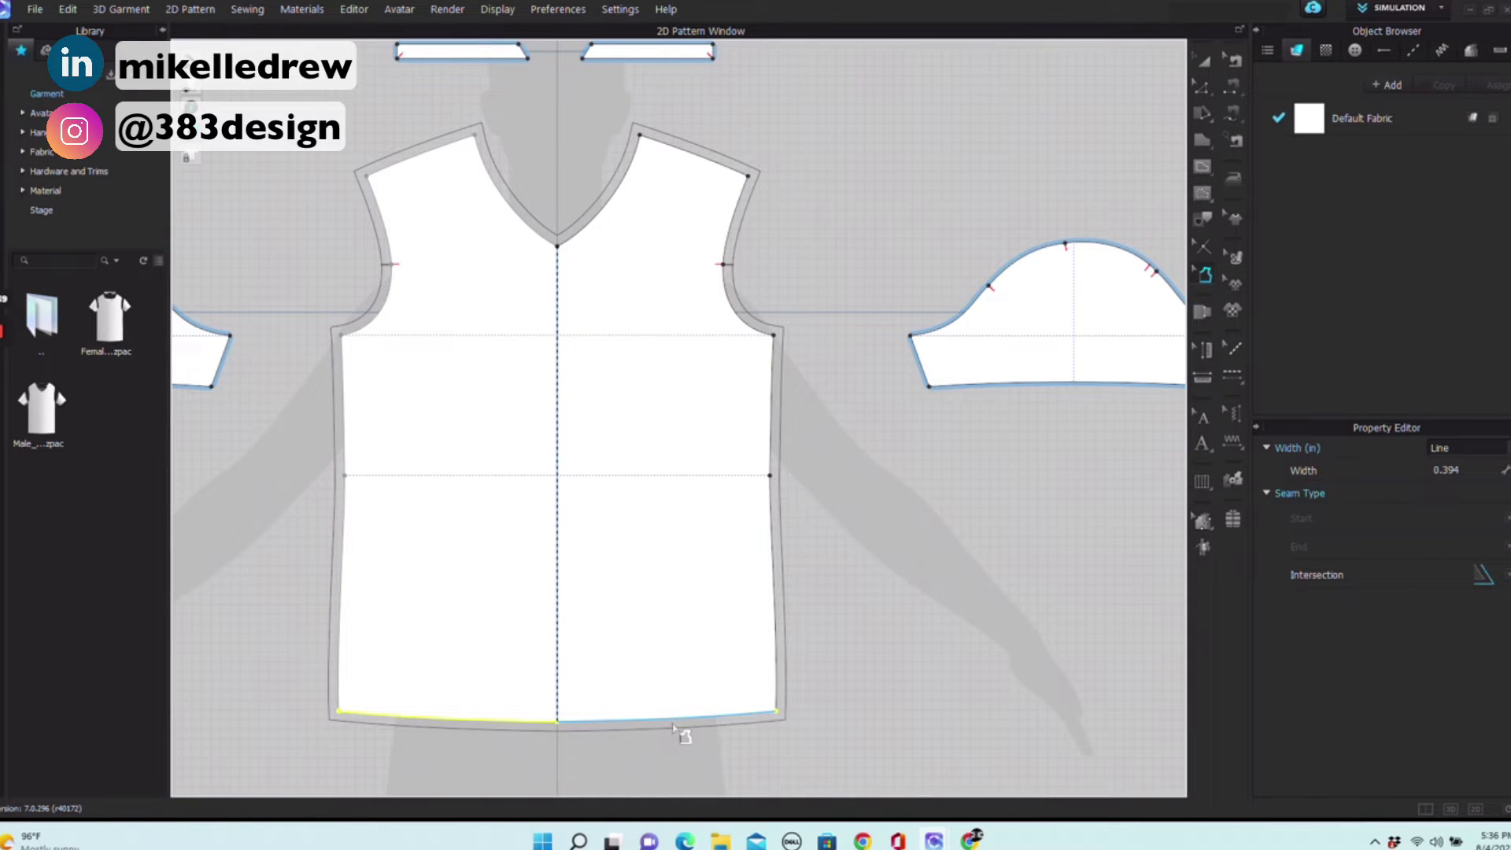
{"action": "left_click", "coordinate": [1447, 470]}
{"action": "type", "text": "1"}
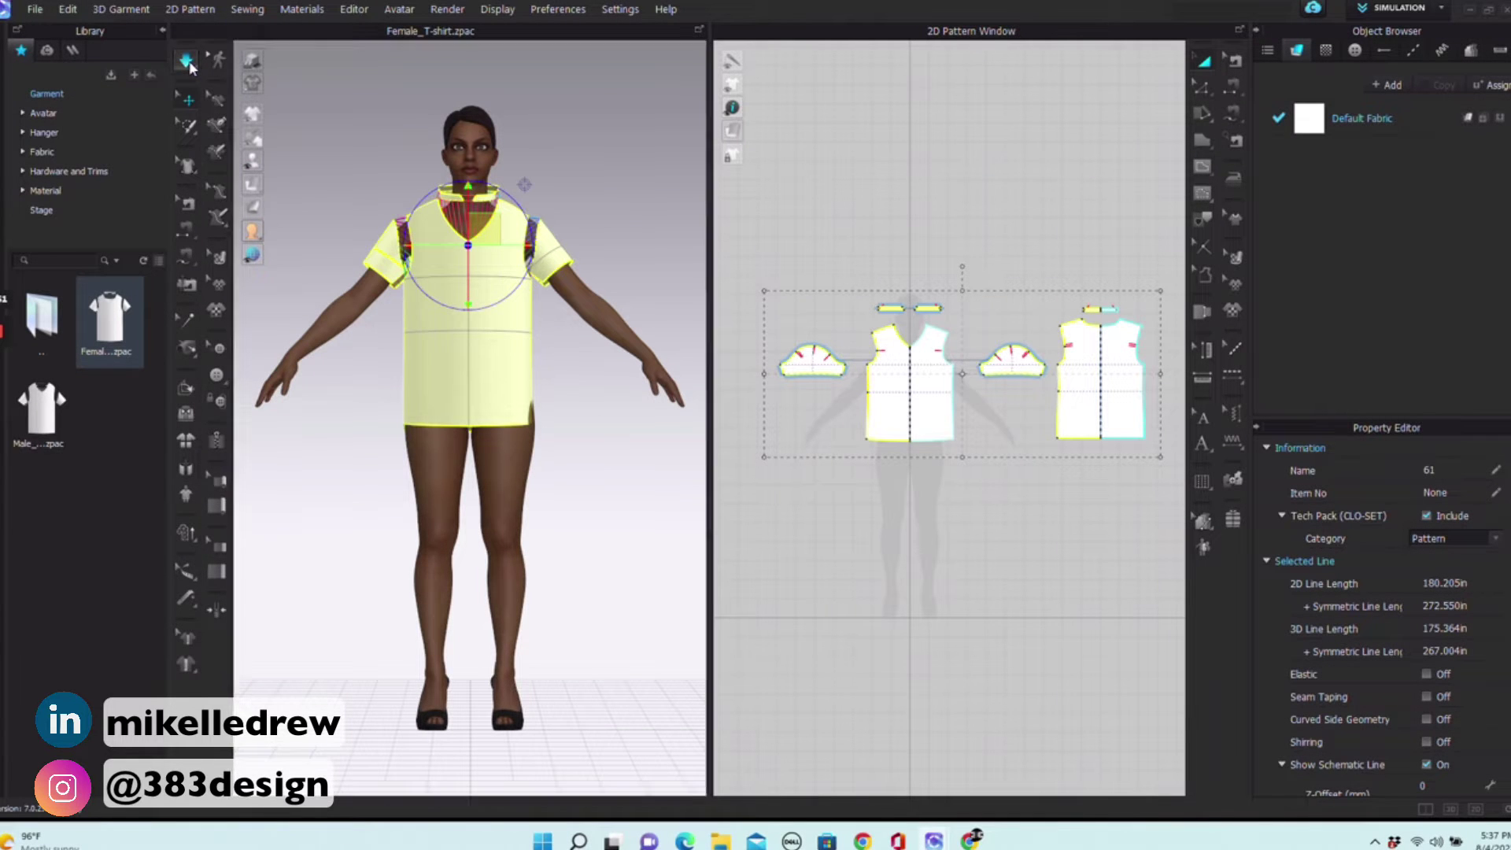
Run the simulation to drape the T-shirt on the avatar, checking the left sleeve.
{"action": "left_click", "coordinate": [186, 62]}
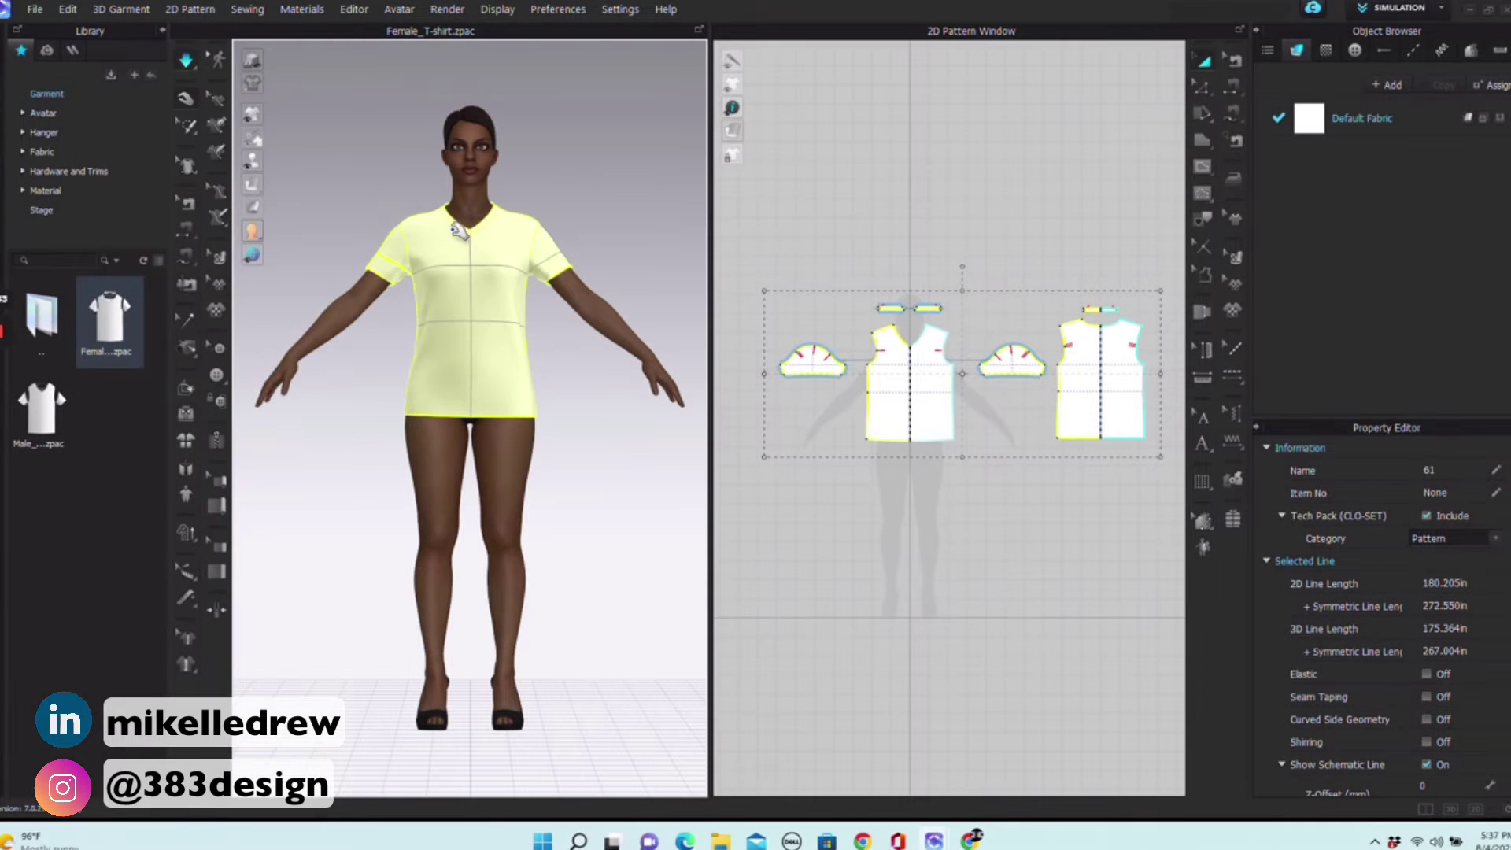
{"action": "left_click", "coordinate": [380, 266]}
{"action": "left_click", "coordinate": [185, 98]}
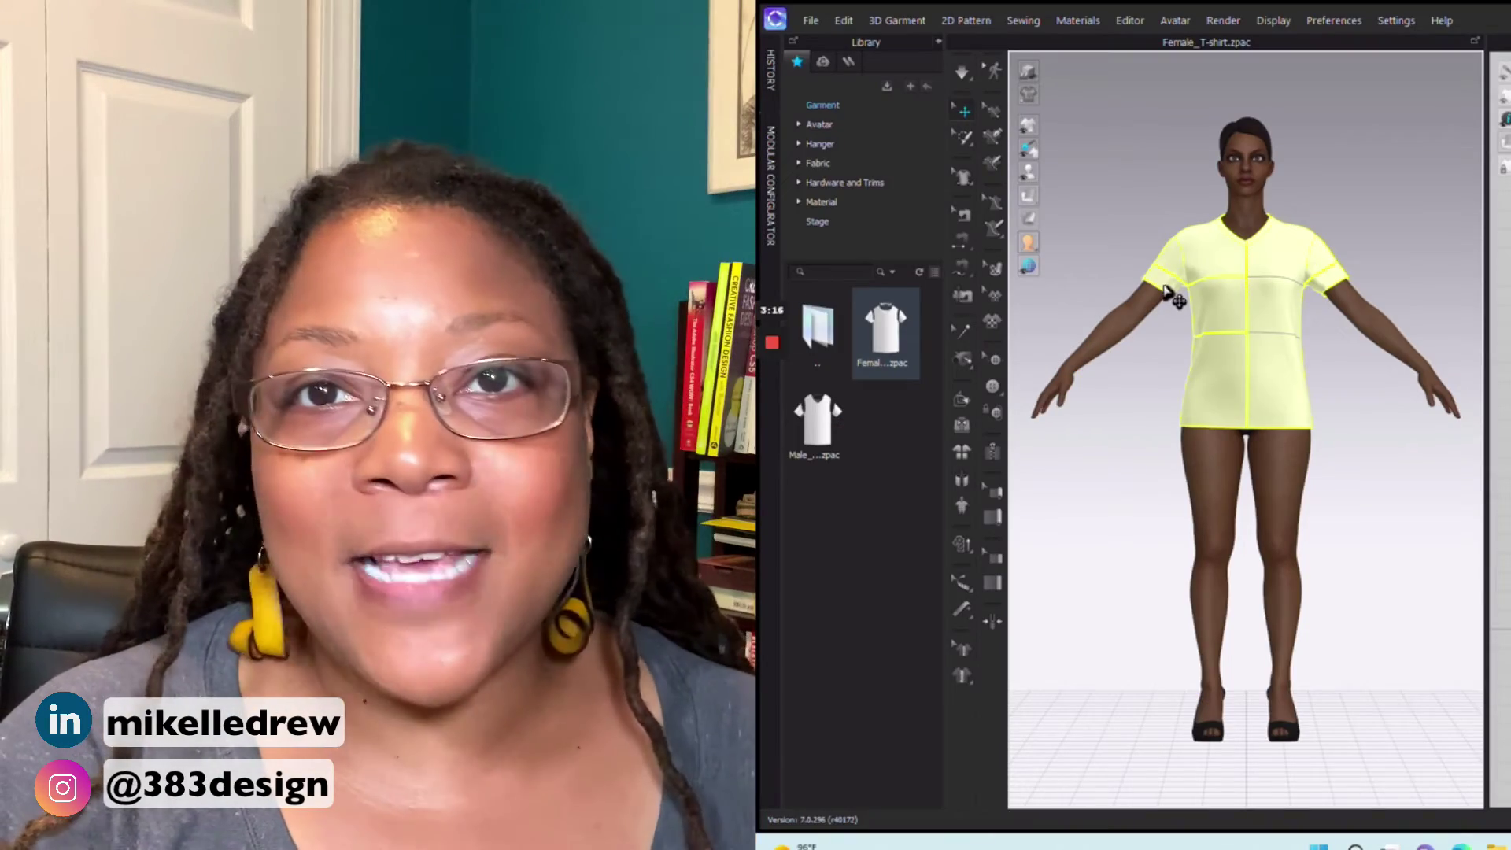
Switch the garment to a more opaque display mode.
{"action": "left_click", "coordinate": [960, 479]}
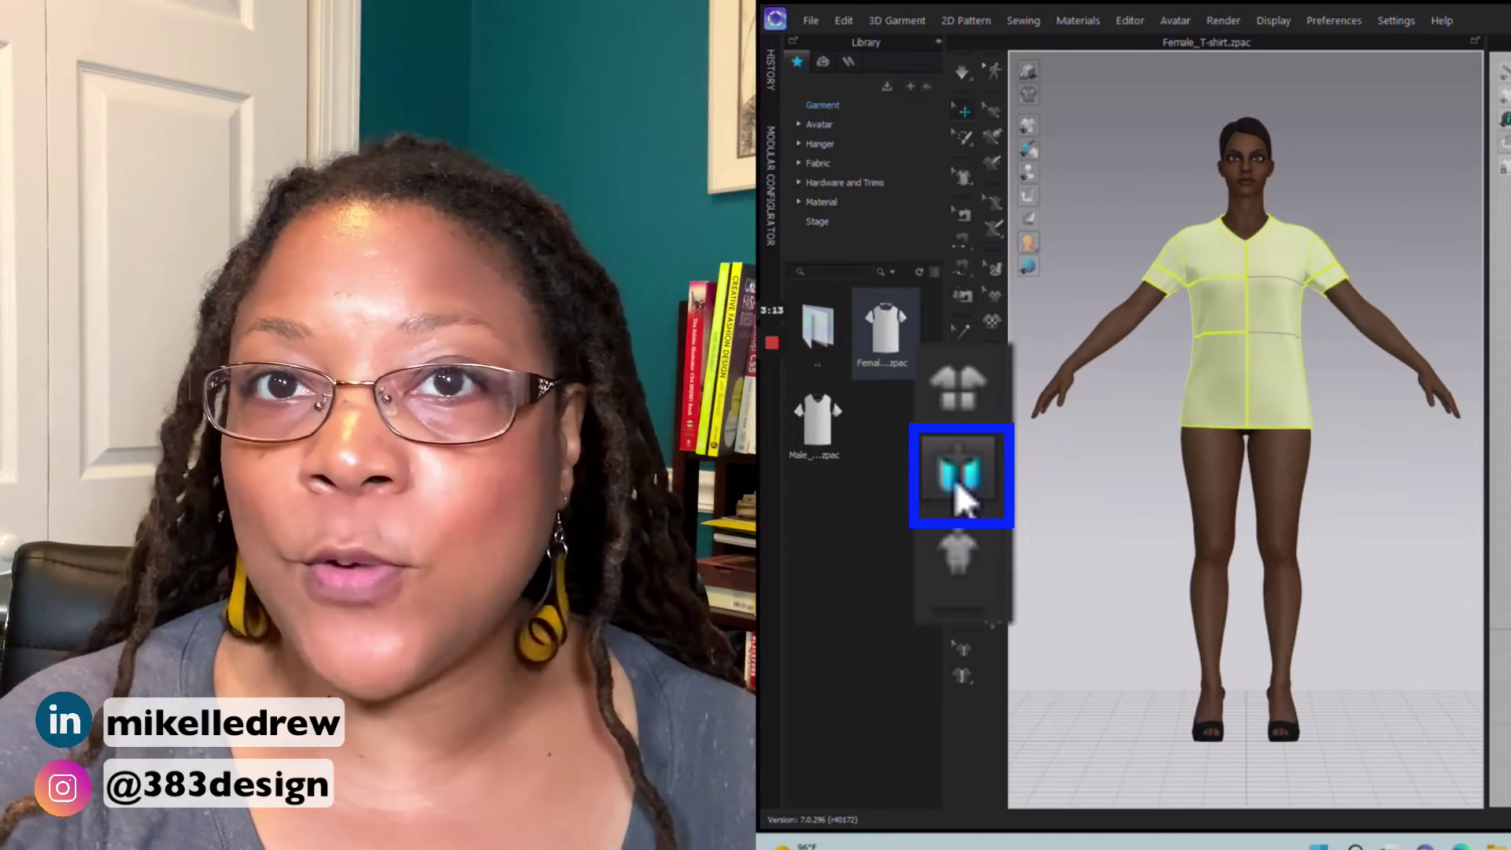
{"action": "left_click", "coordinate": [961, 480]}
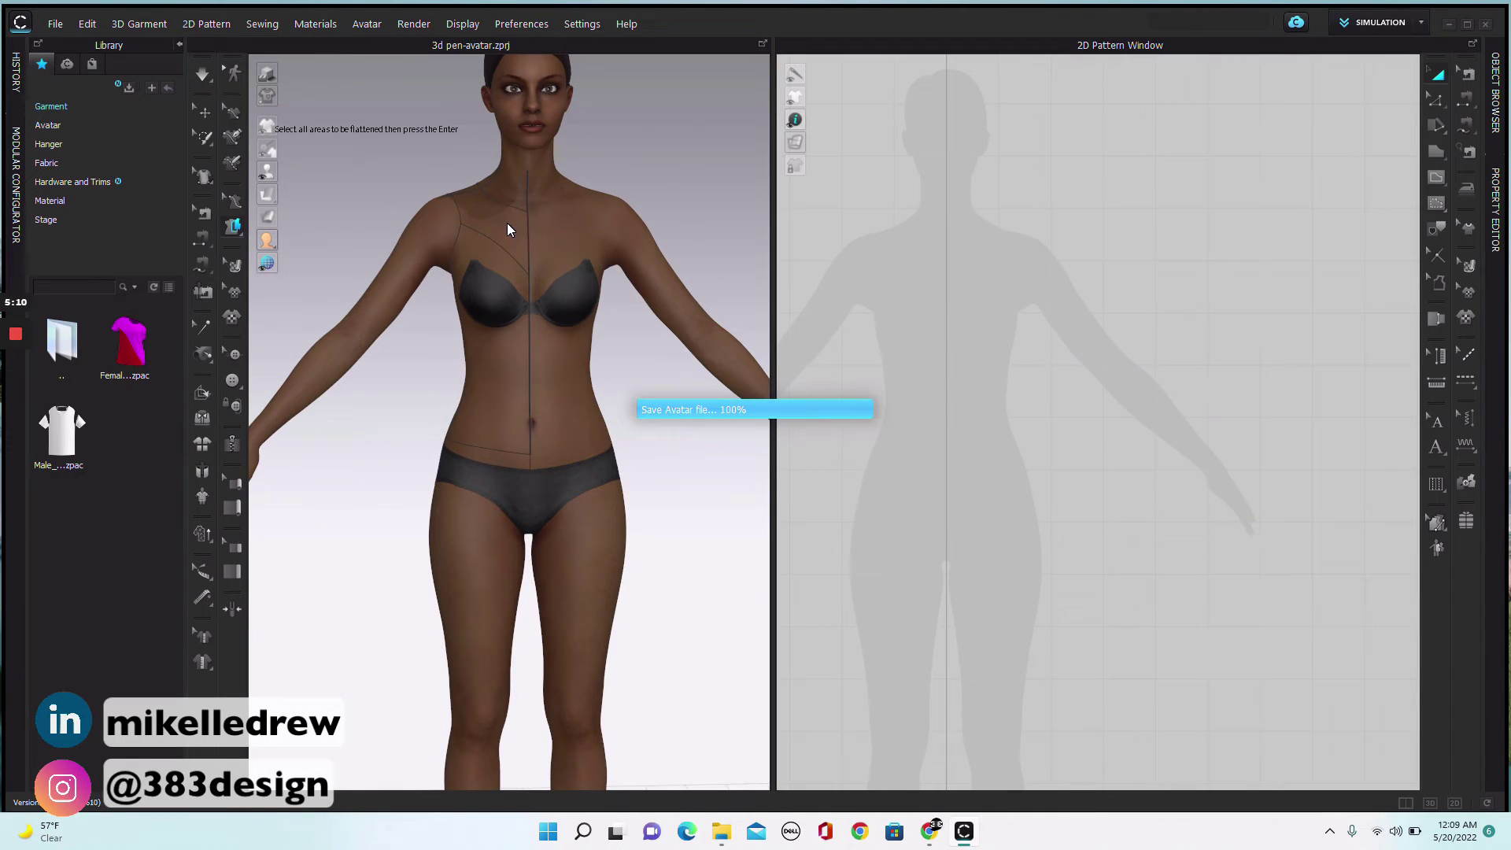
Select the pen-outlined upper chest, lower torso and back areas and flatten them into pattern pieces.
{"action": "left_click", "coordinate": [513, 237]}
{"action": "left_click", "coordinate": [496, 307]}
{"action": "right_click_drag", "start_coordinate": [494, 318], "coordinate": [550, 327]}
{"action": "left_click", "coordinate": [550, 327]}
{"action": "right_click_drag", "start_coordinate": [692, 347], "coordinate": [468, 334]}
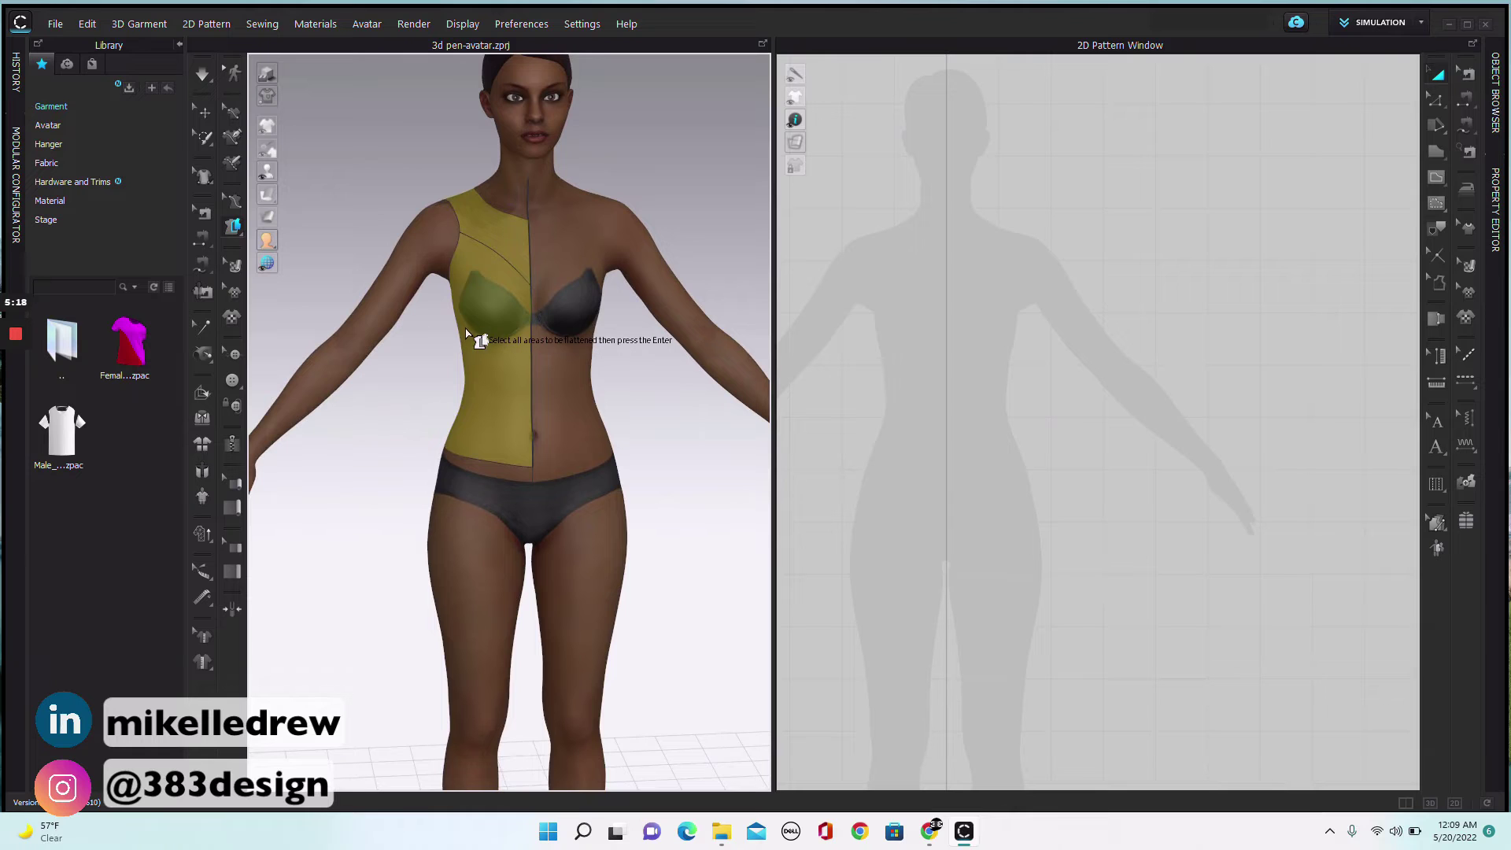
{"action": "key", "text": "Return"}
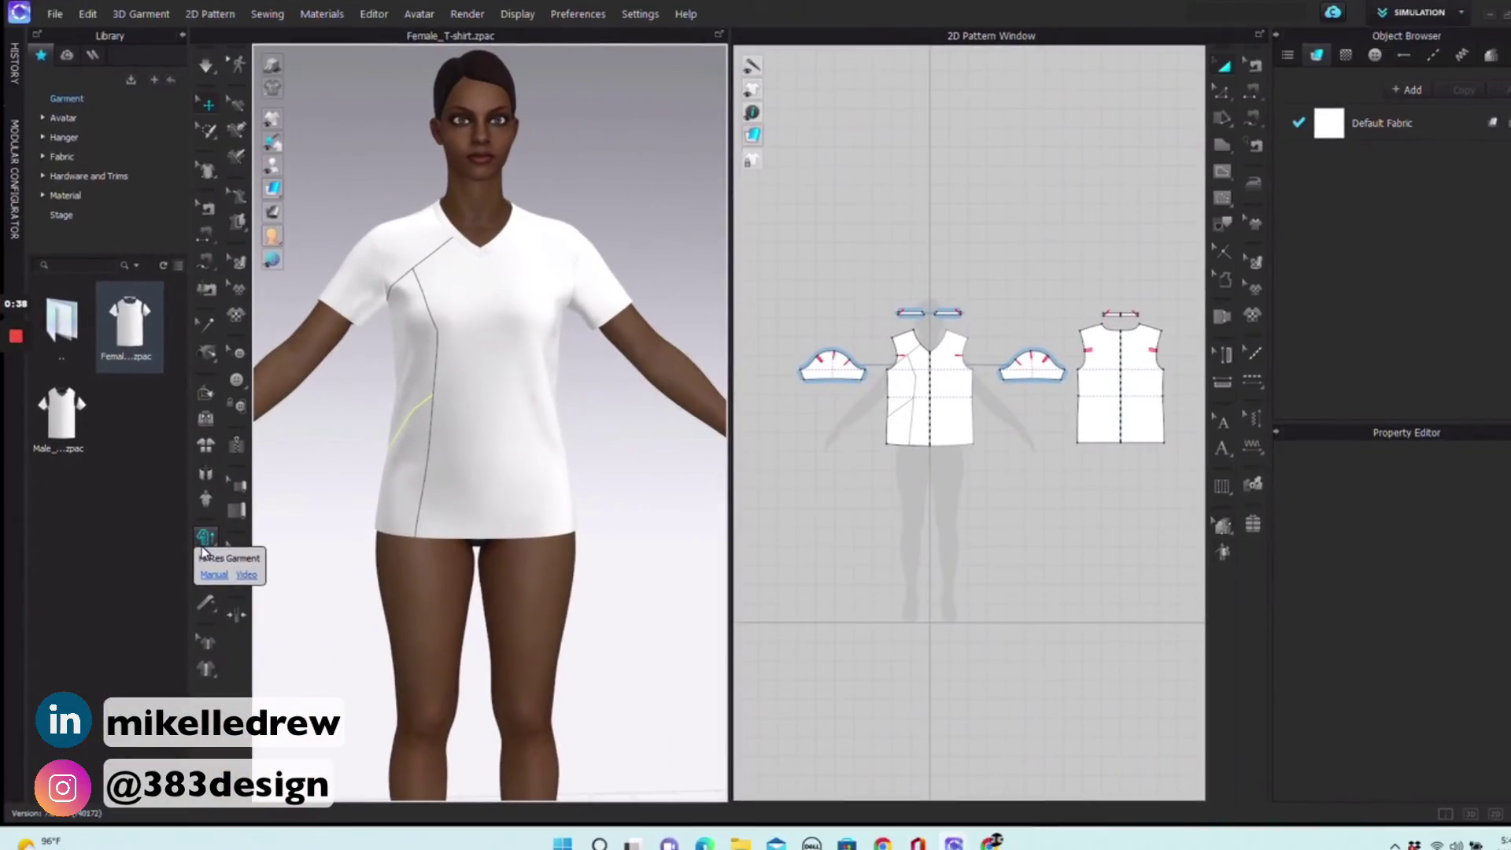
Open the tee's Hi-Res Properties, showing 5.0 mm particle distance and Fitting quality.
{"action": "left_click", "coordinate": [204, 542]}
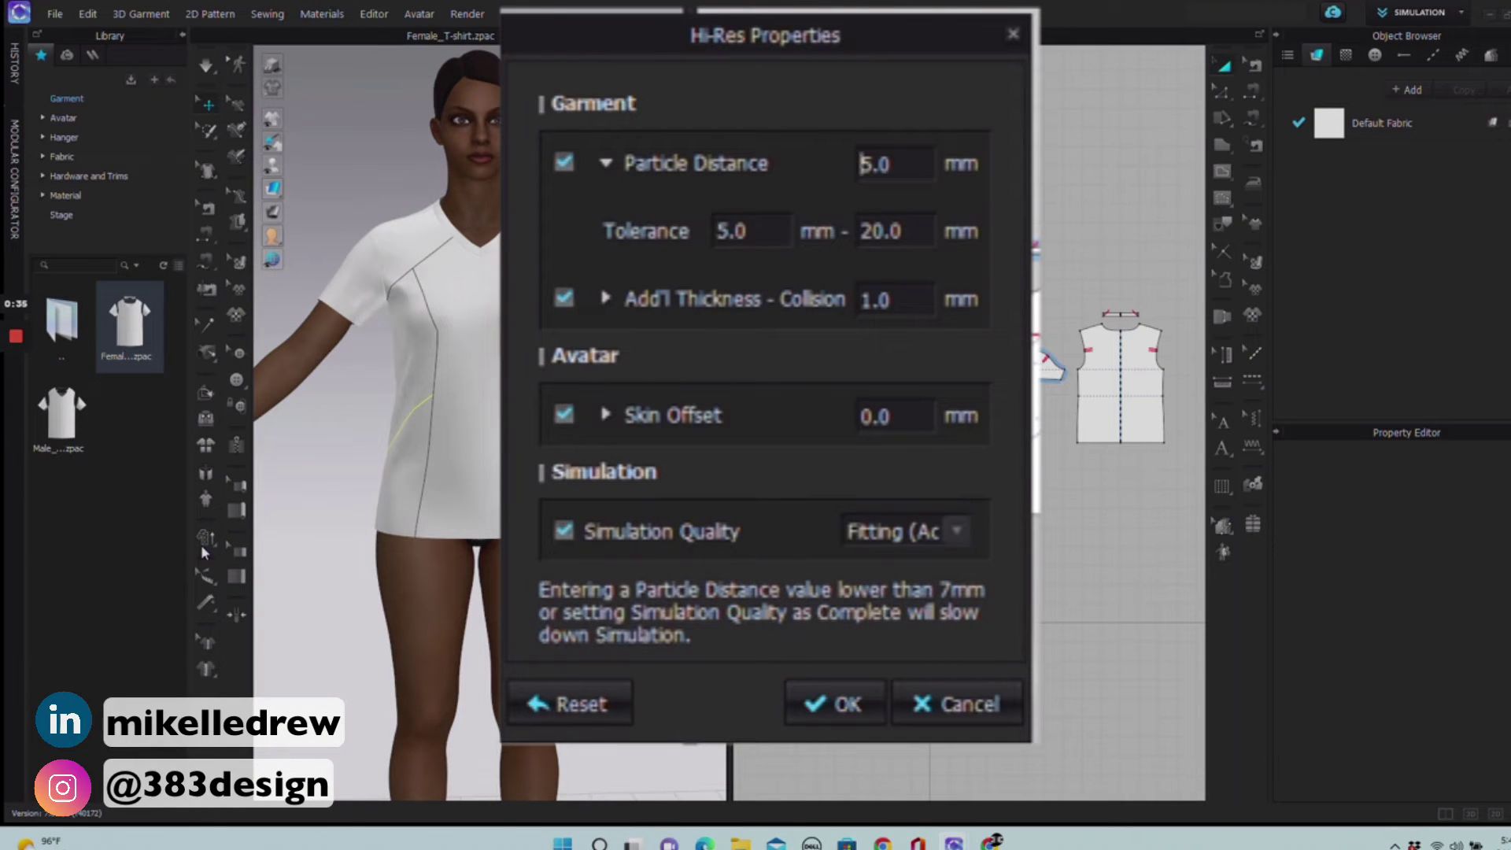